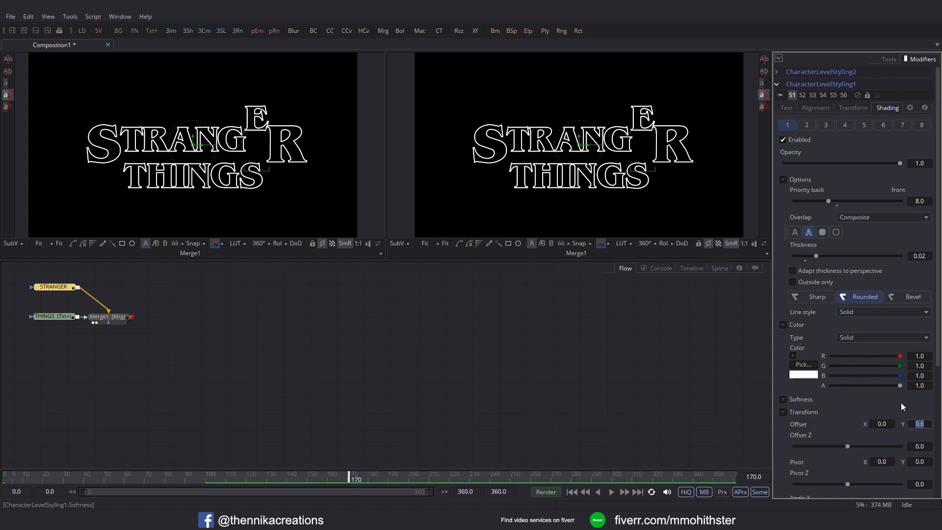
- Set the vertical shading offset of the letter E in STRANGER to 0.2 at frame 170 and scrub the timeline to check its motion
text(0)
key(Tab)
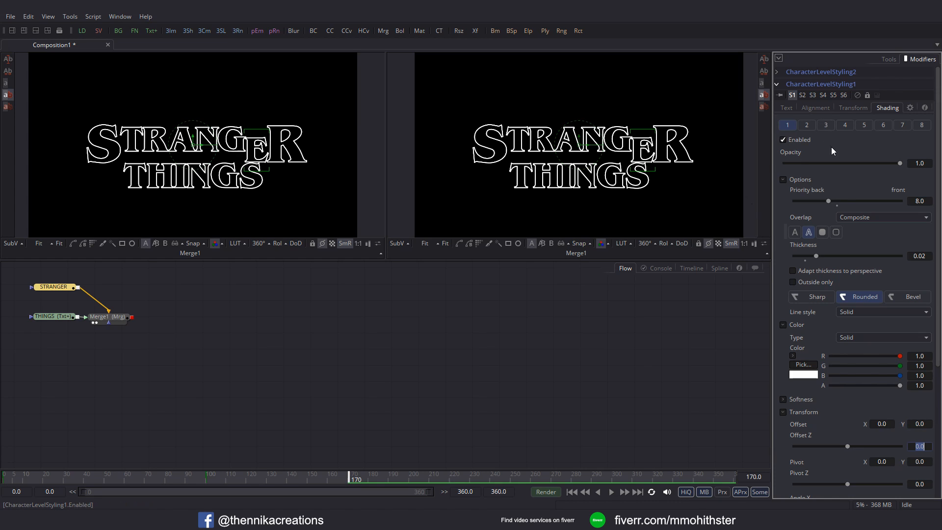
click(921, 423)
key(BackSpace)
text(0.2)
key(Tab)
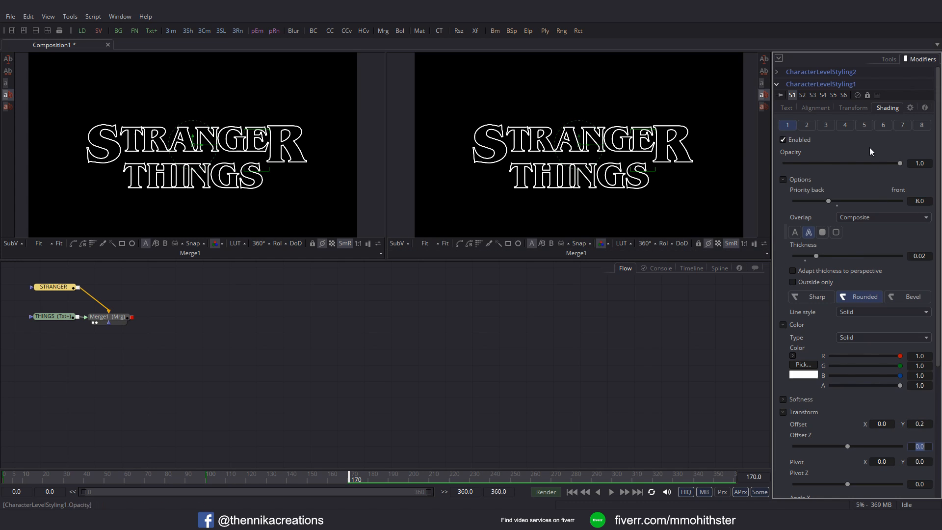
click(787, 108)
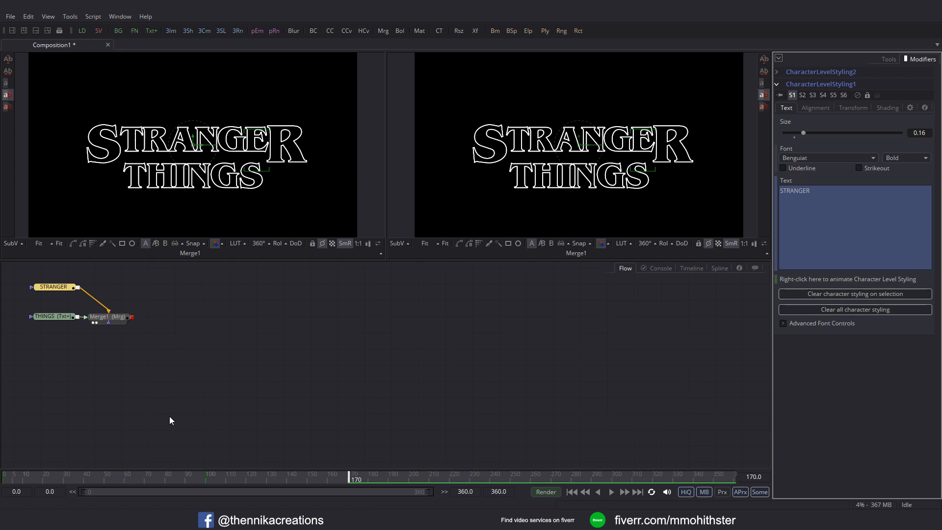
drag(99, 472, 207, 479)
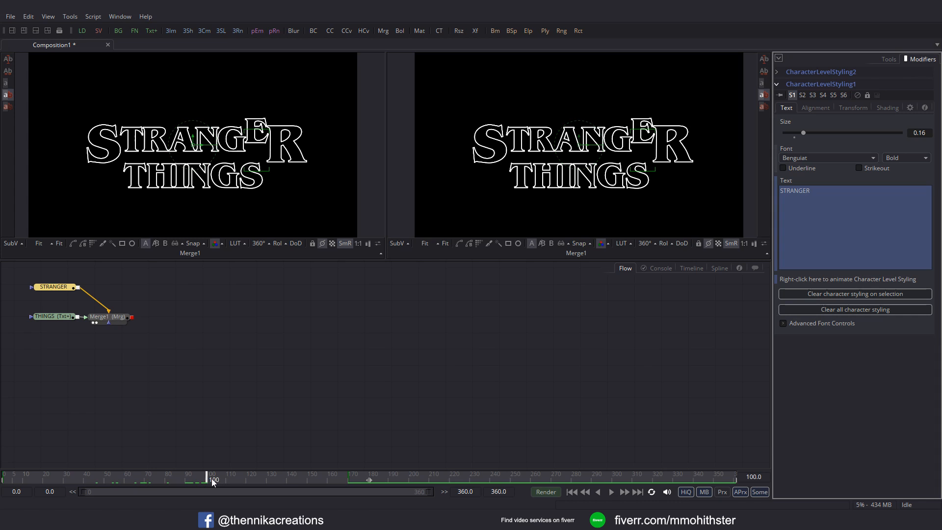
click(277, 477)
drag(280, 479, 304, 478)
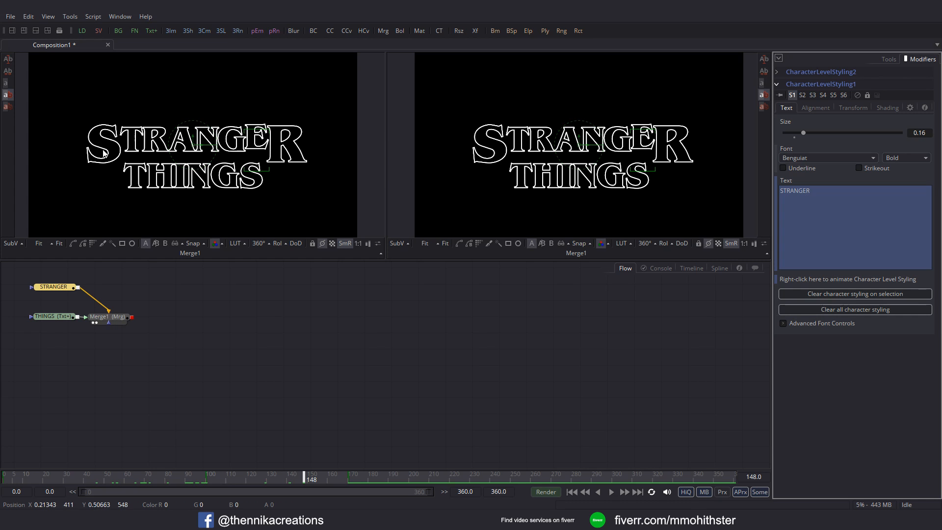
- At frame 0, set the horizontal shading offset of the letter S in STRANGER to -0.5
drag(63, 106, 131, 180)
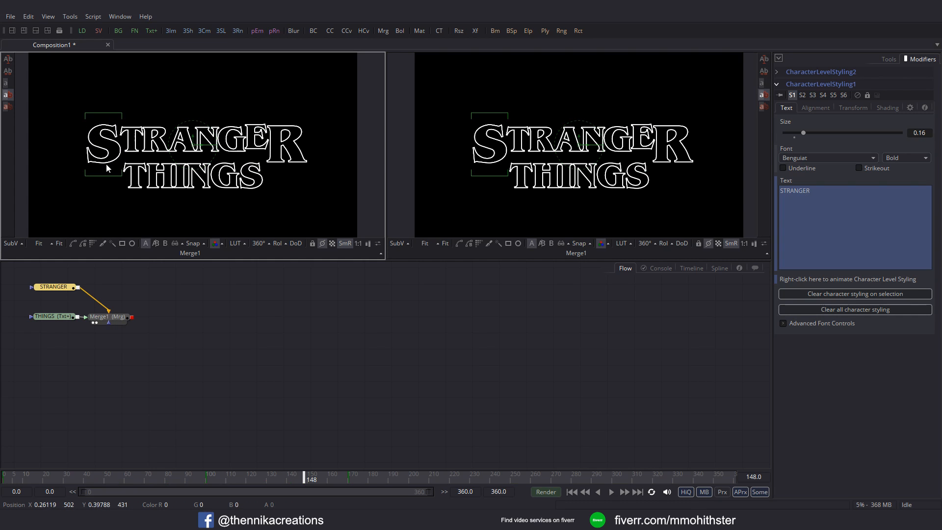
click(4, 477)
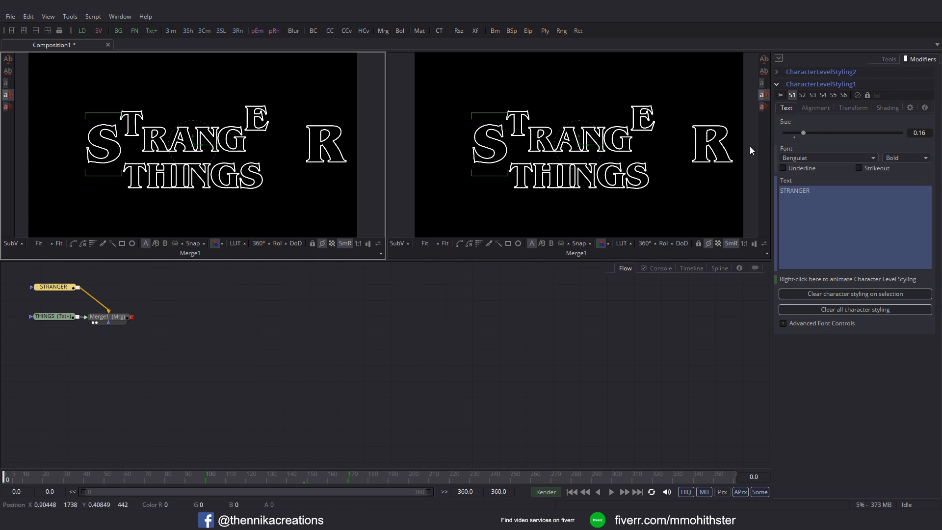
click(888, 108)
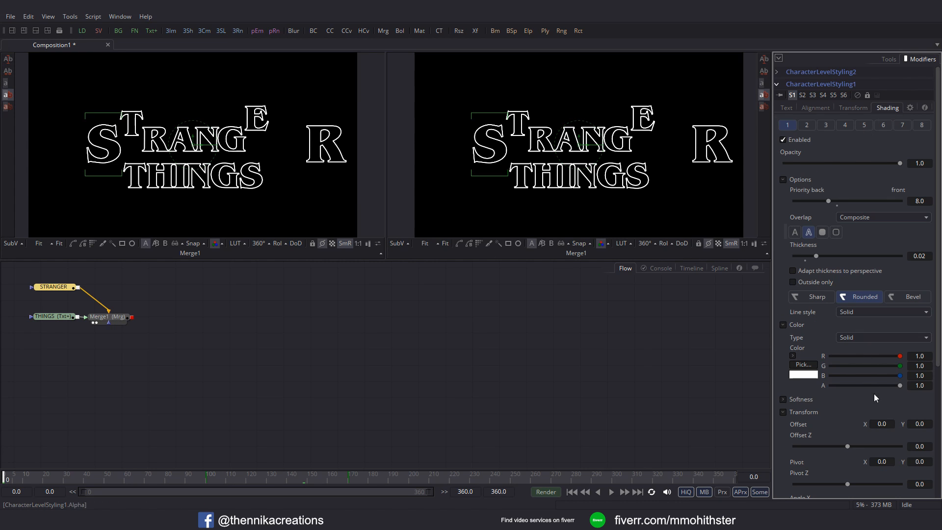
click(884, 424)
text(-)
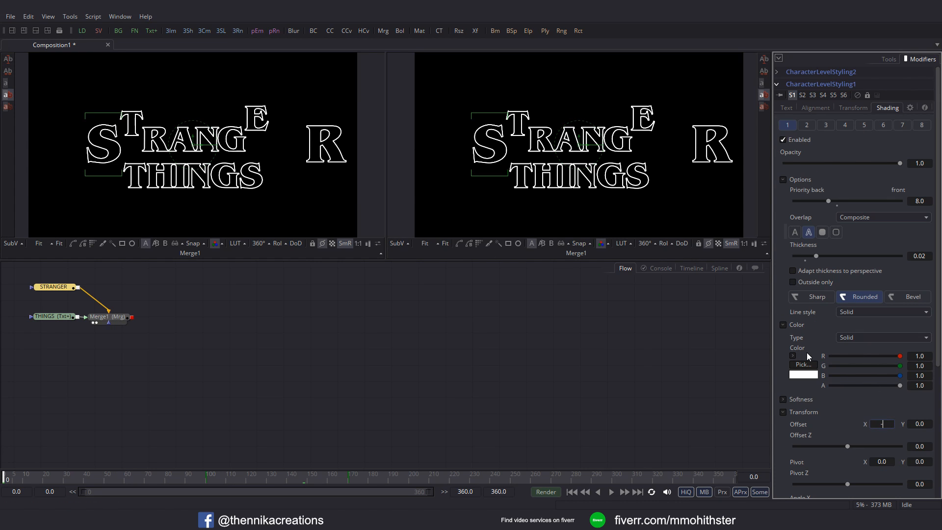
text(0.5)
key(Tab)
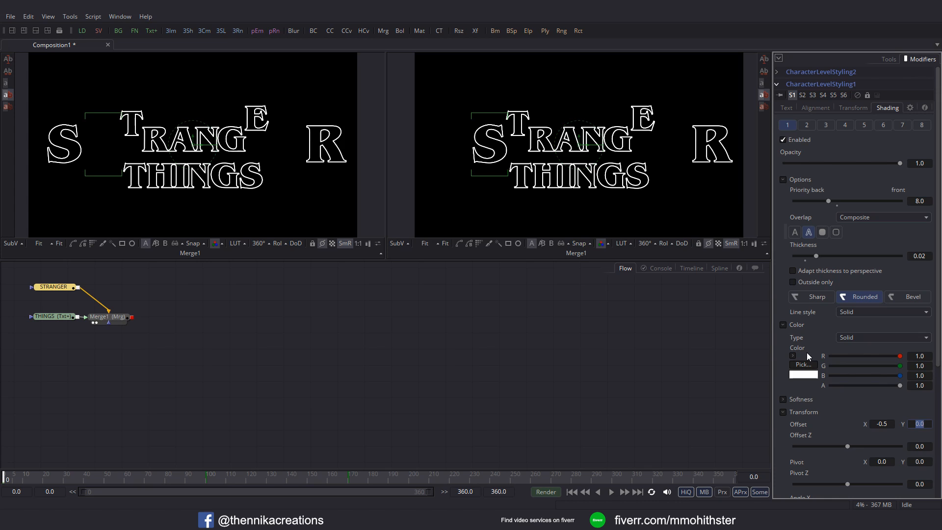
click(786, 108)
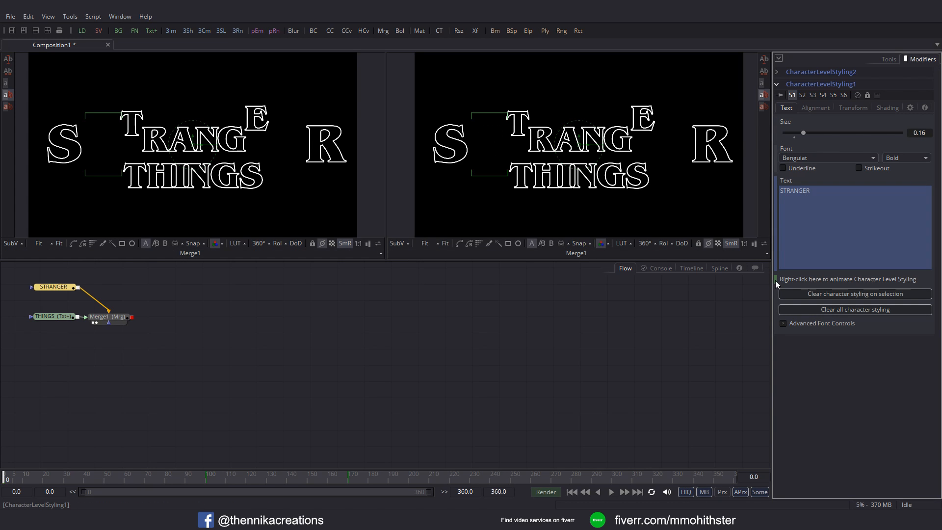
- At frame 170, set the horizontal shading offset of the letter S to 0
drag(333, 479, 346, 475)
click(349, 476)
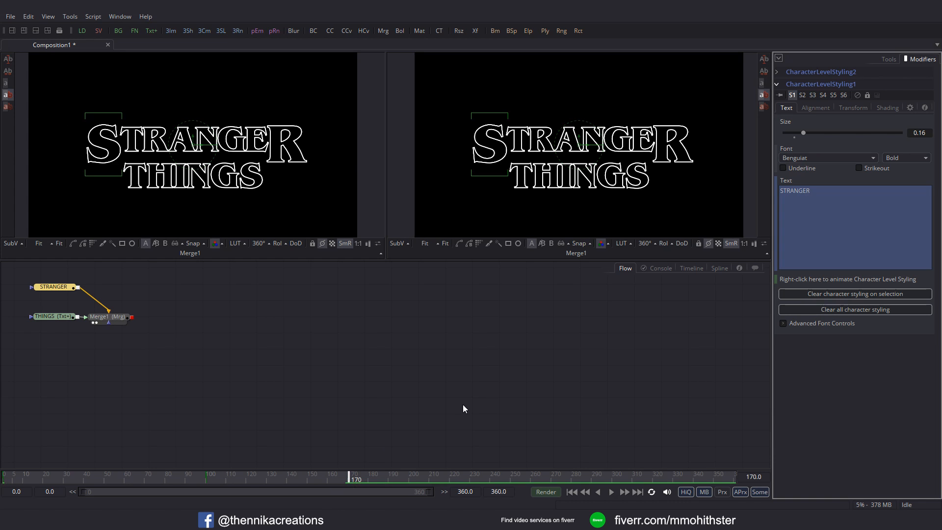
click(885, 109)
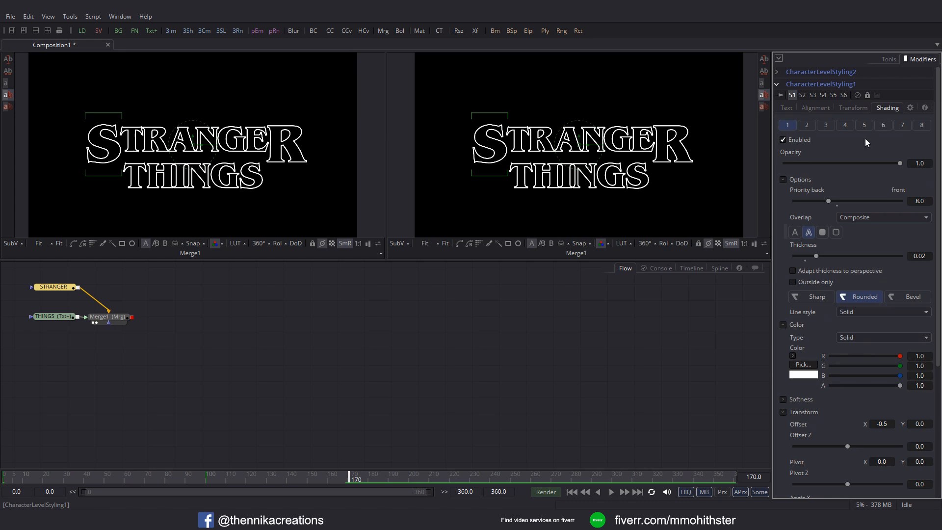
click(881, 424)
text(0)
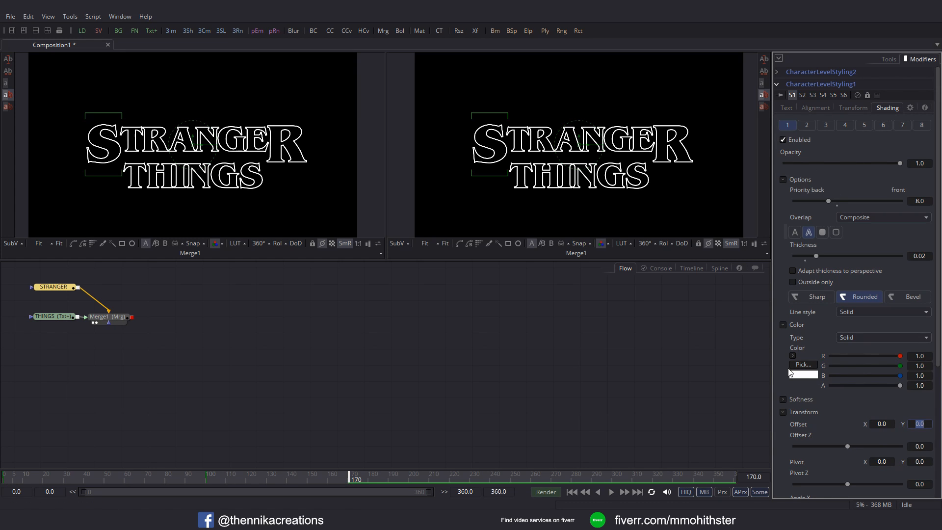
click(787, 107)
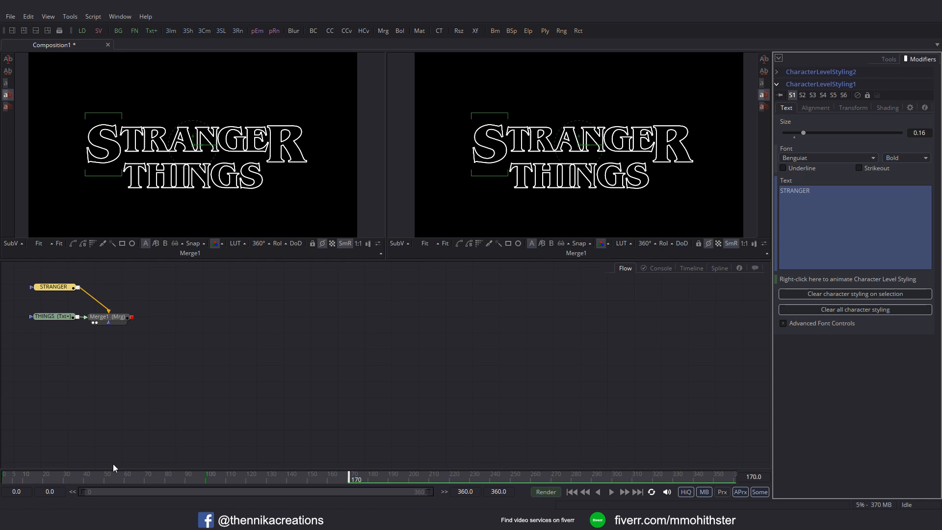
- Scrub through the STRANGER letter animation to check it and save the composition
click(91, 477)
drag(137, 476, 279, 479)
key(ctrl+s)
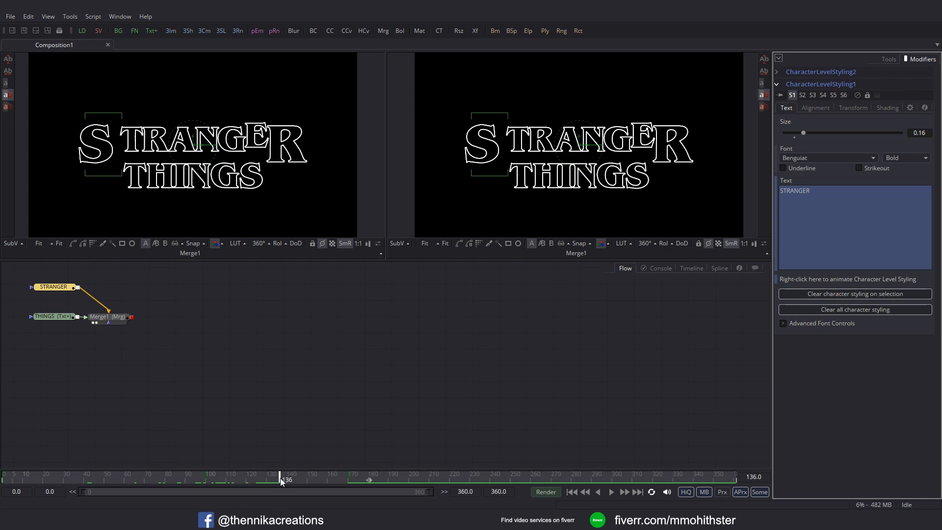
- Display both STRANGER character-styling animation curves together in the Spline editor, fitted to the view
click(718, 268)
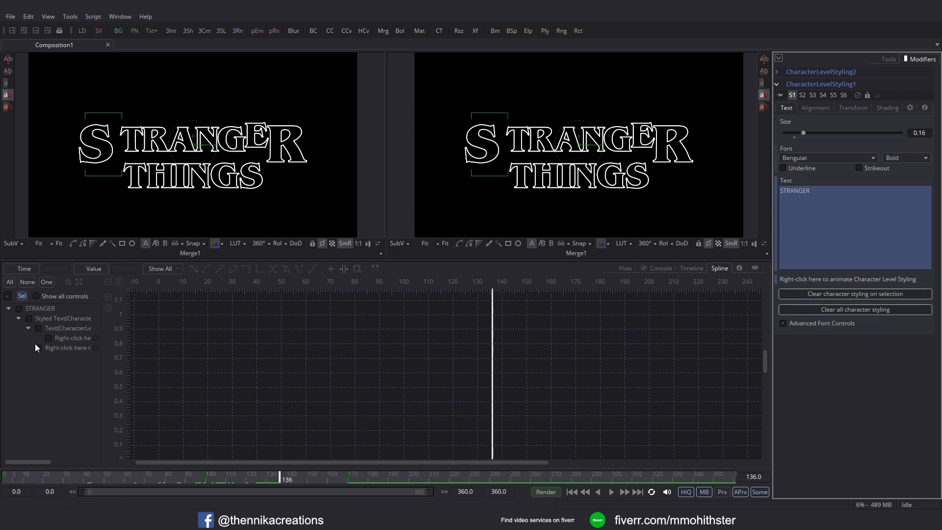
click(48, 337)
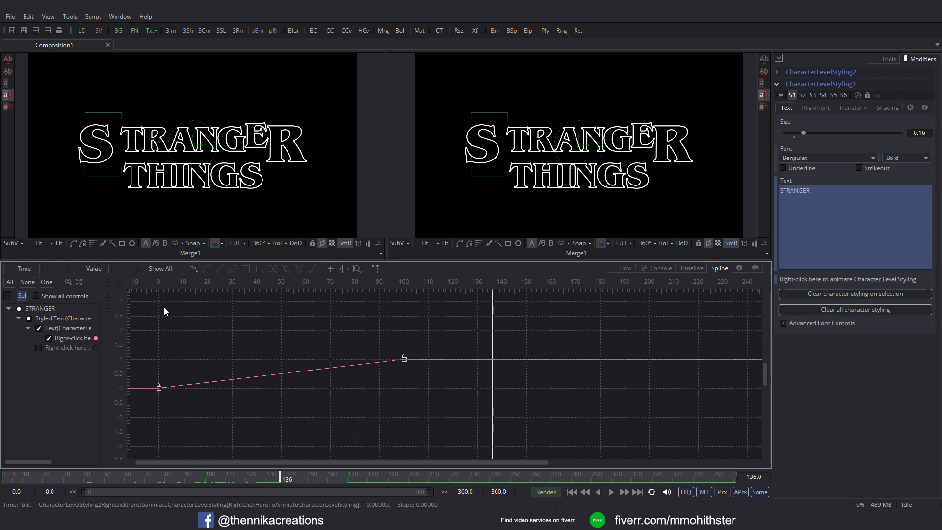
click(80, 281)
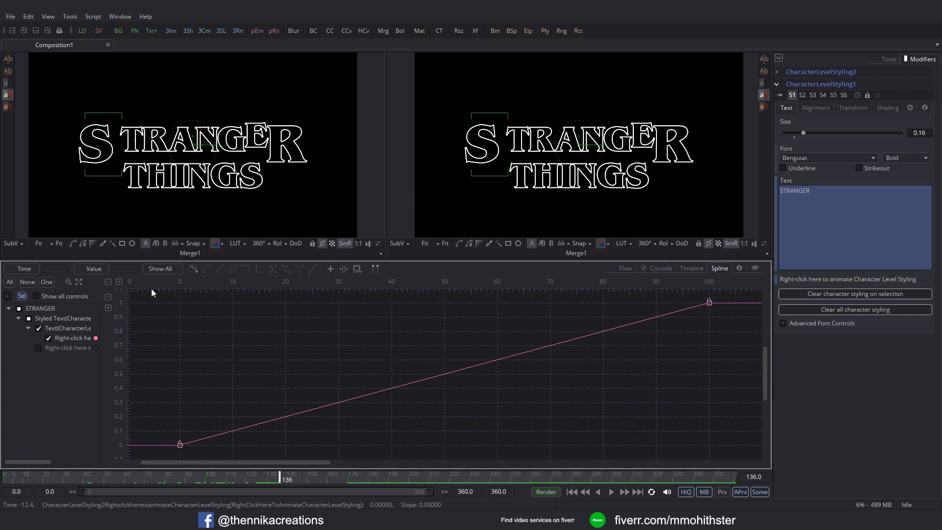
click(48, 338)
click(39, 348)
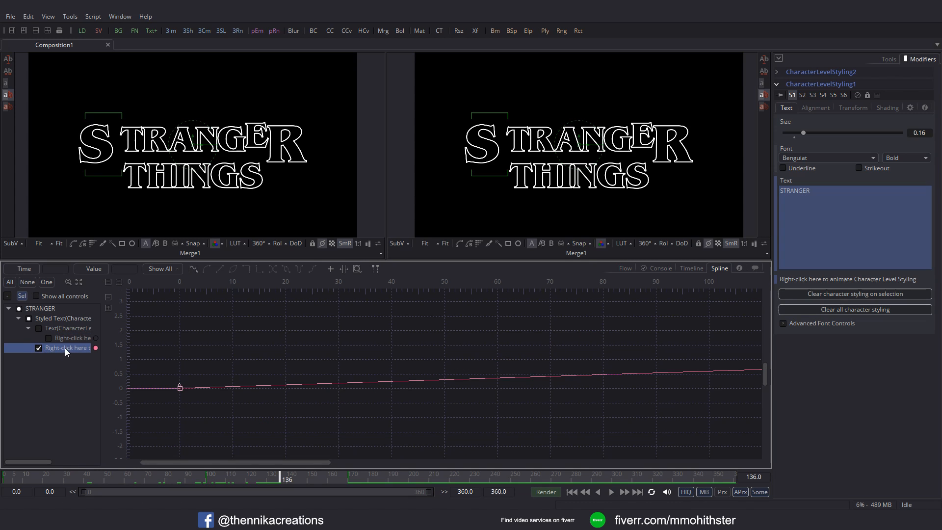
click(79, 282)
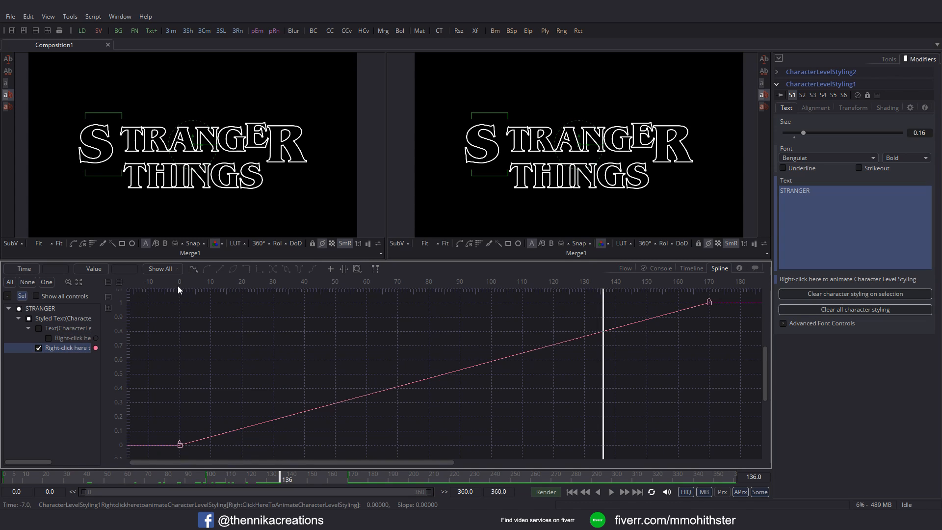
click(48, 338)
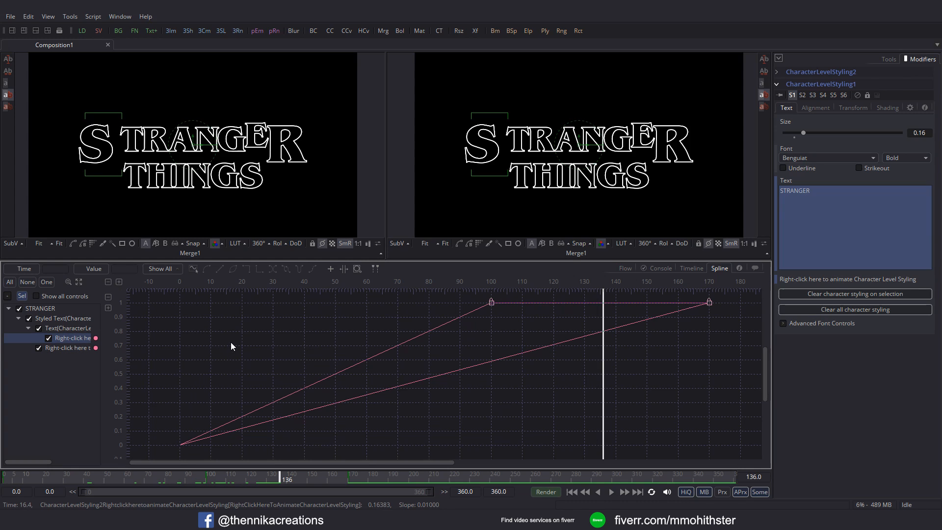
- Smooth all keyframes on both STRANGER curves and set their locked ease in/out to 50
key(ctrl+a)
key(s)
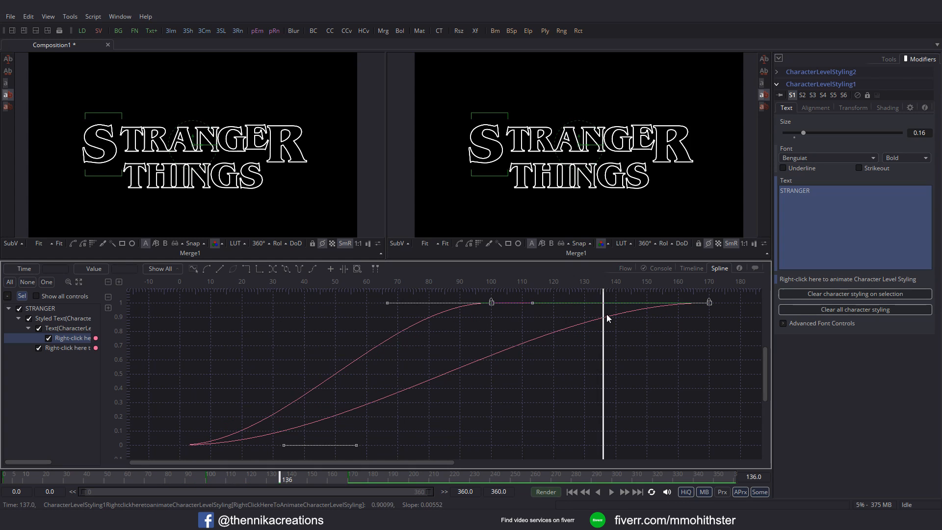
key(t)
click(192, 269)
click(268, 269)
text(50)
key(Return)
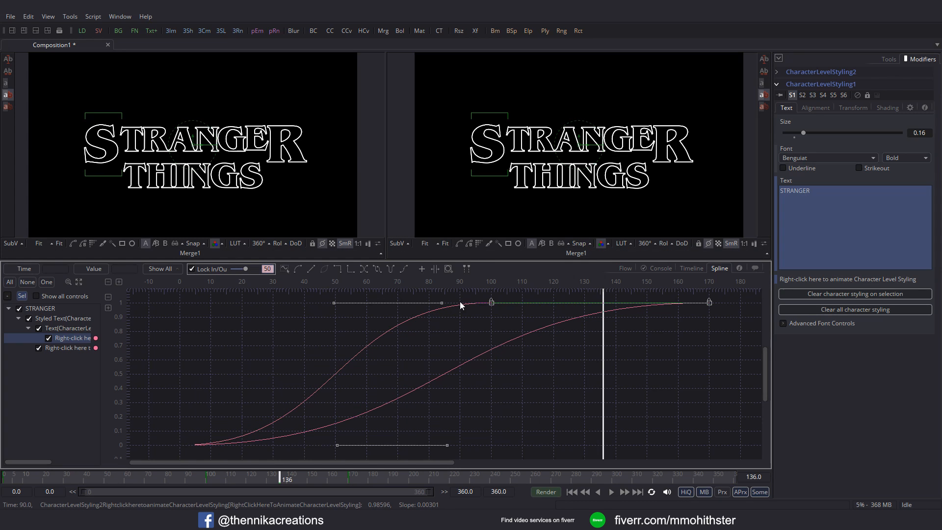
- In the node flow, pick the THINGS text and keyframe its letter H at frame 0 with a vertical shading offset of -0.5
click(625, 268)
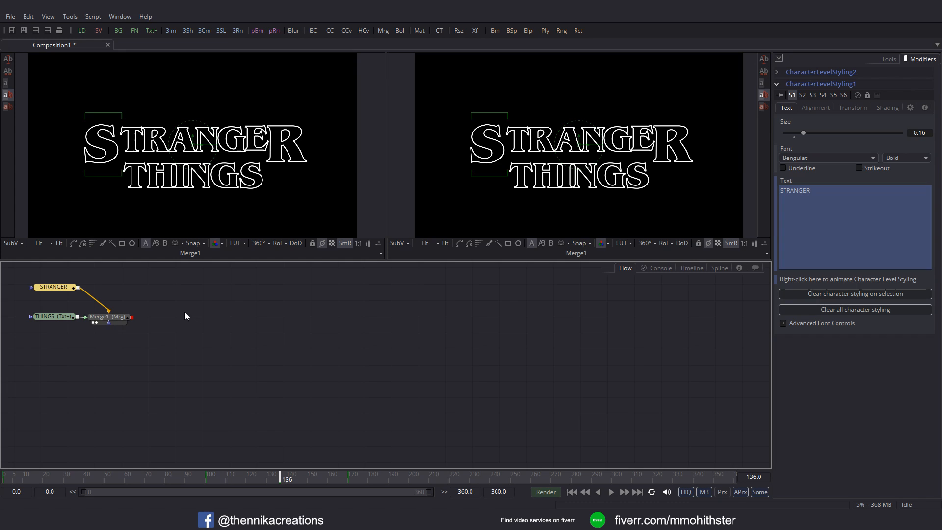
click(64, 316)
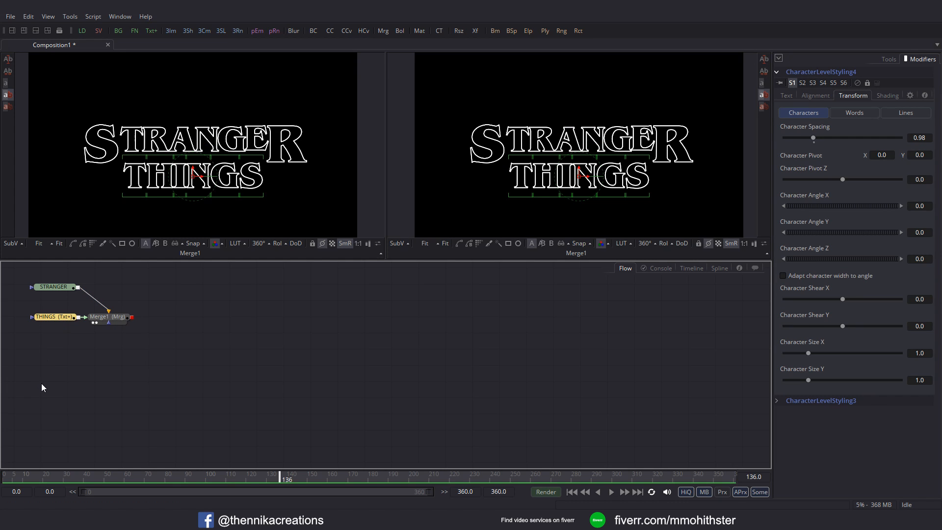
click(8, 478)
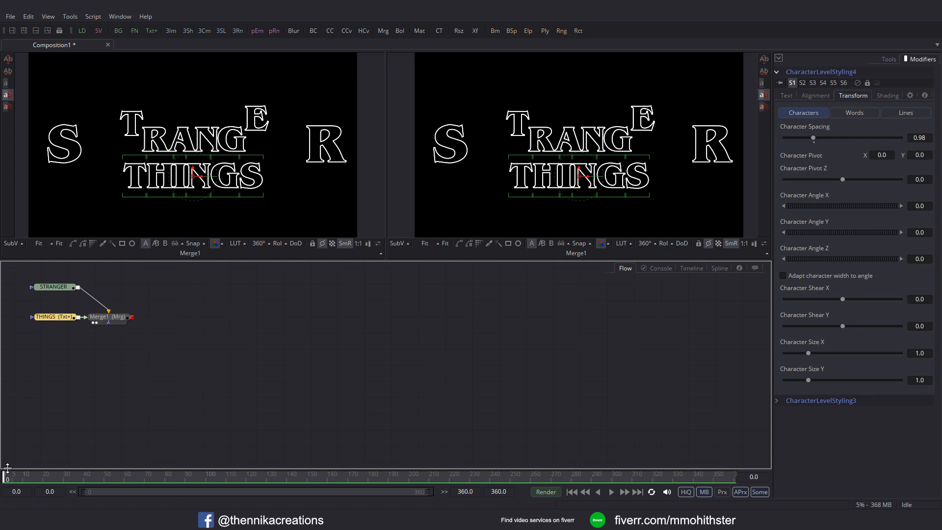
click(557, 208)
drag(557, 207, 534, 154)
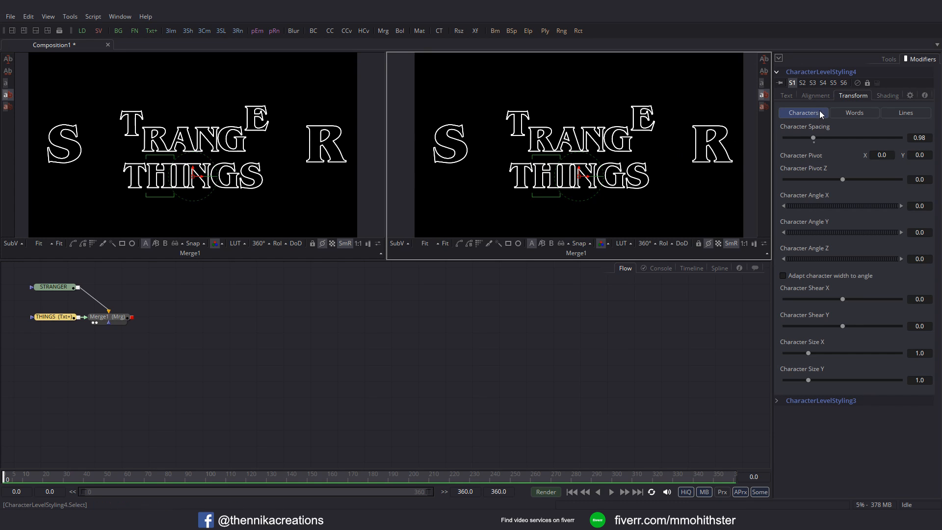
click(793, 96)
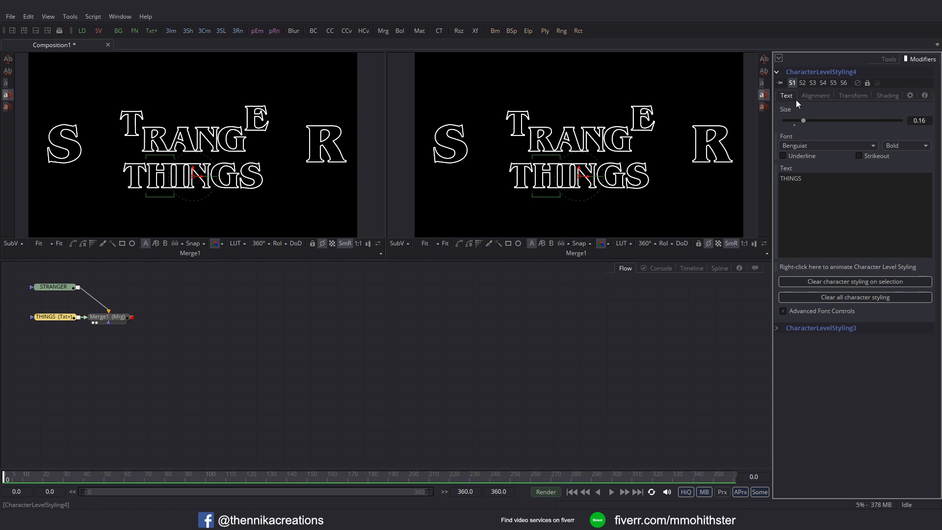
click(888, 96)
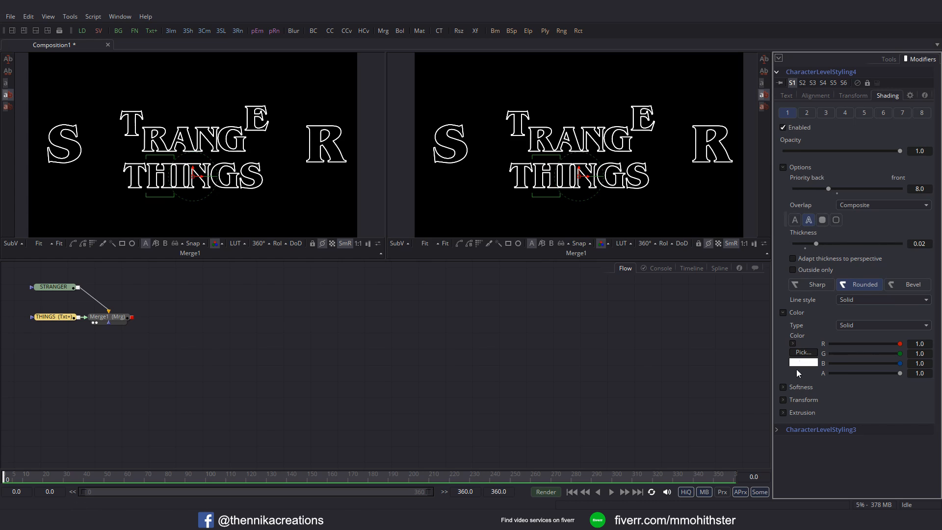
click(782, 400)
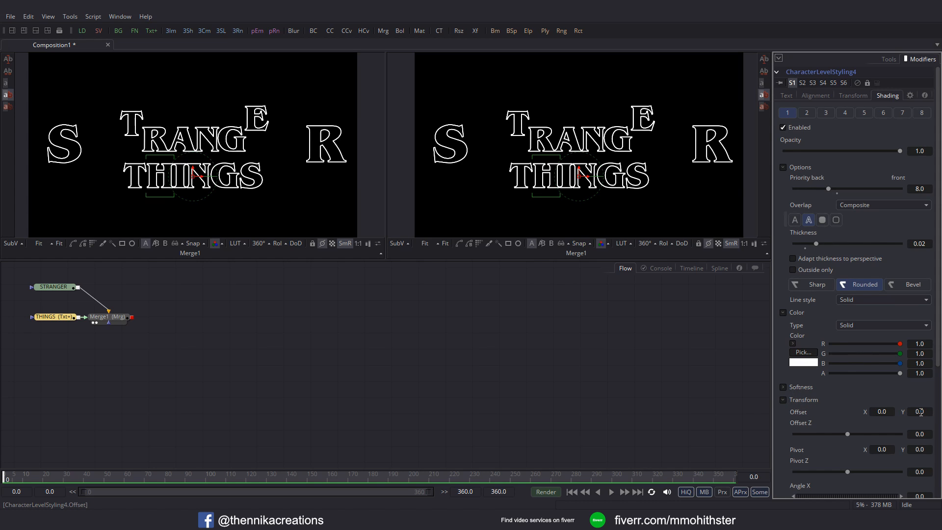
text(-.5)
key(Tab)
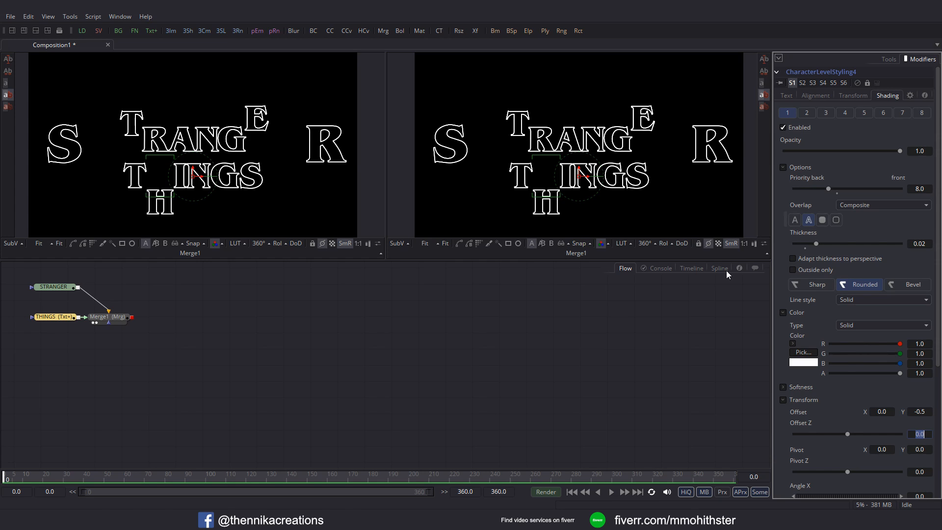
click(786, 95)
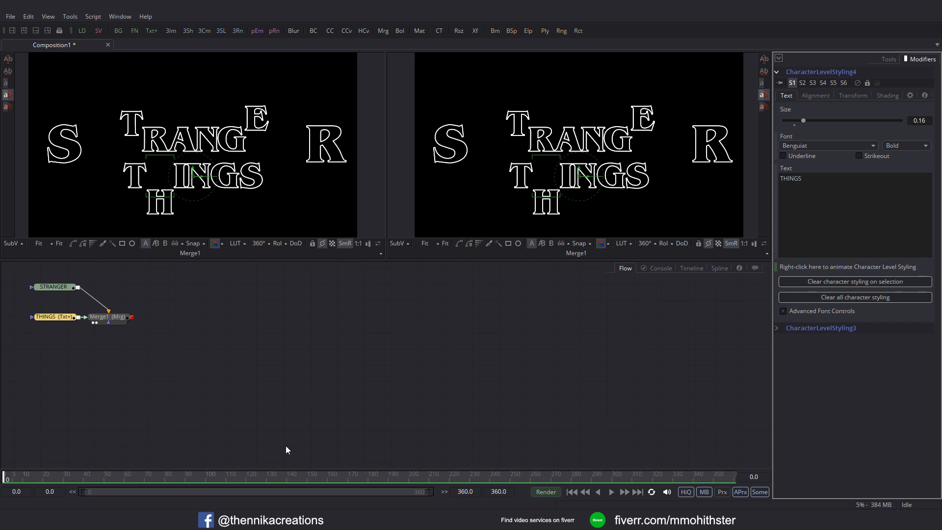
- Keyframe the letter H of THINGS at frame 120 with a vertical shading offset of 0 and scrub through its motion
drag(232, 476, 248, 476)
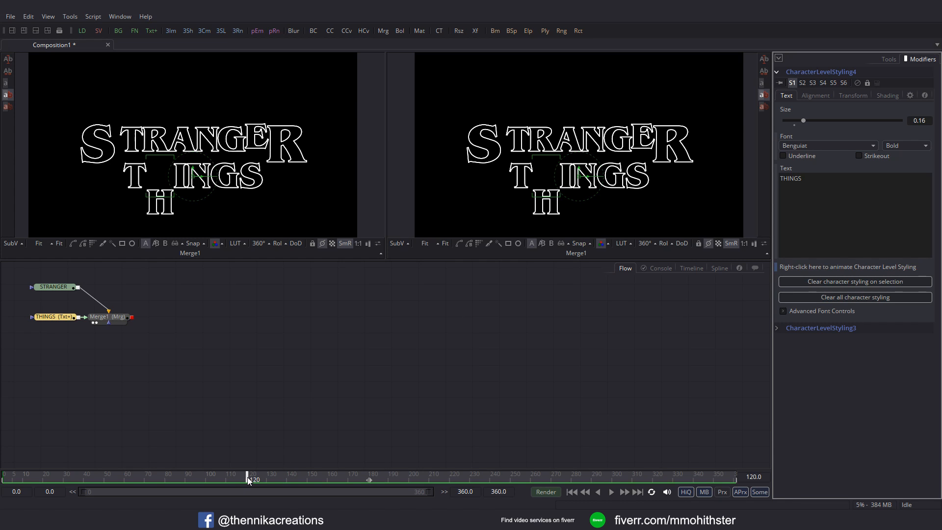
click(886, 97)
double_click(921, 411)
text(0)
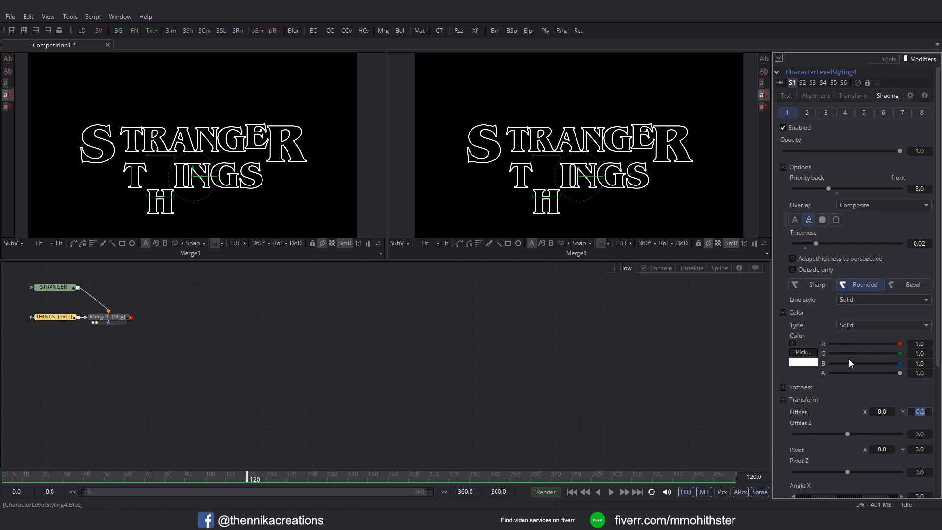
key(Tab)
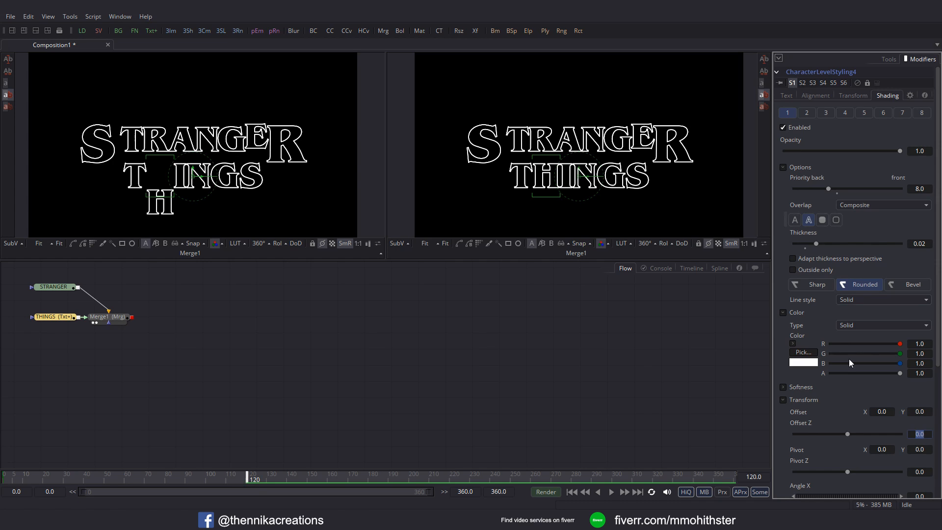
click(787, 96)
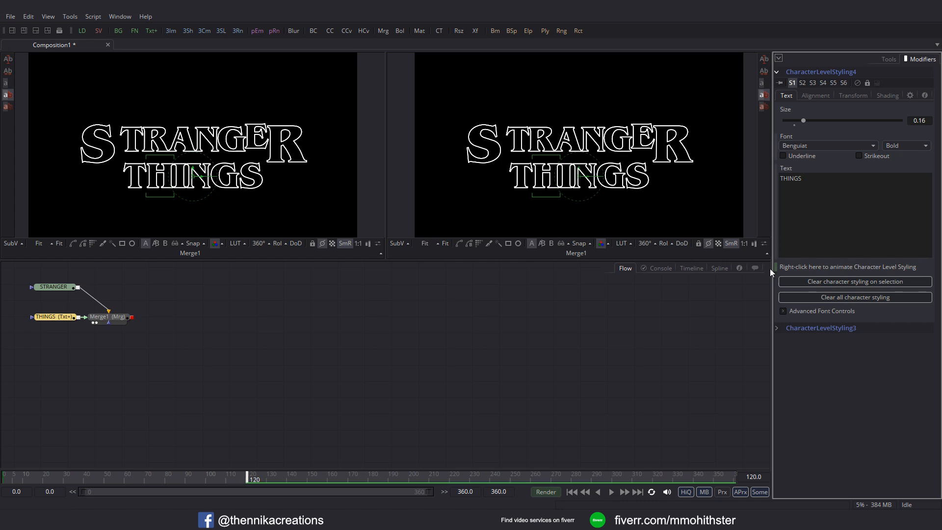
drag(99, 477, 150, 476)
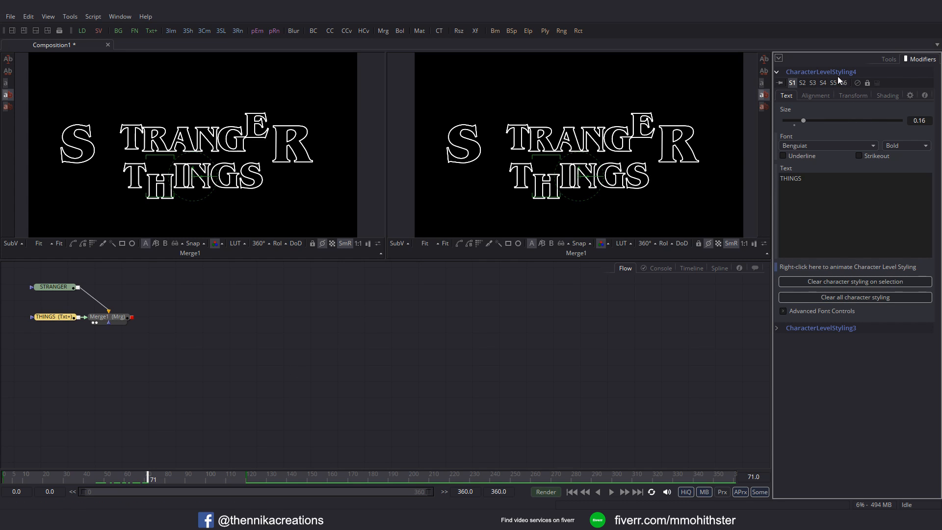
- Using the other THINGS character-styling modifier, give the letter S a vertical shading offset of -0.6 at frame 0
click(776, 72)
click(777, 84)
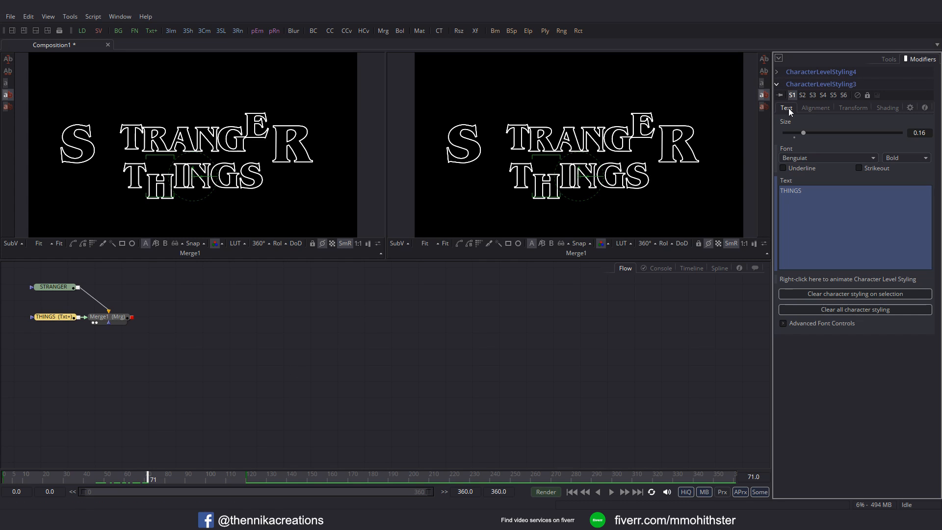
click(4, 483)
click(261, 191)
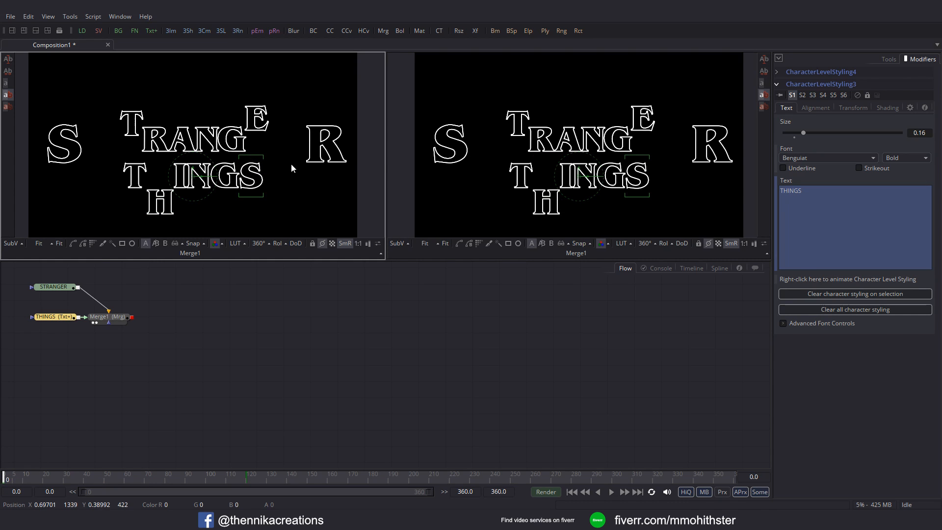
click(889, 107)
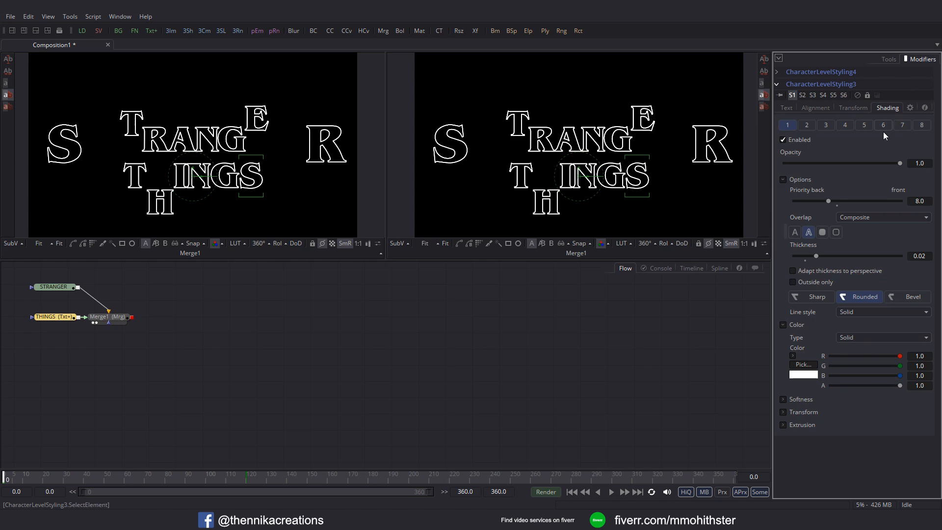
click(782, 412)
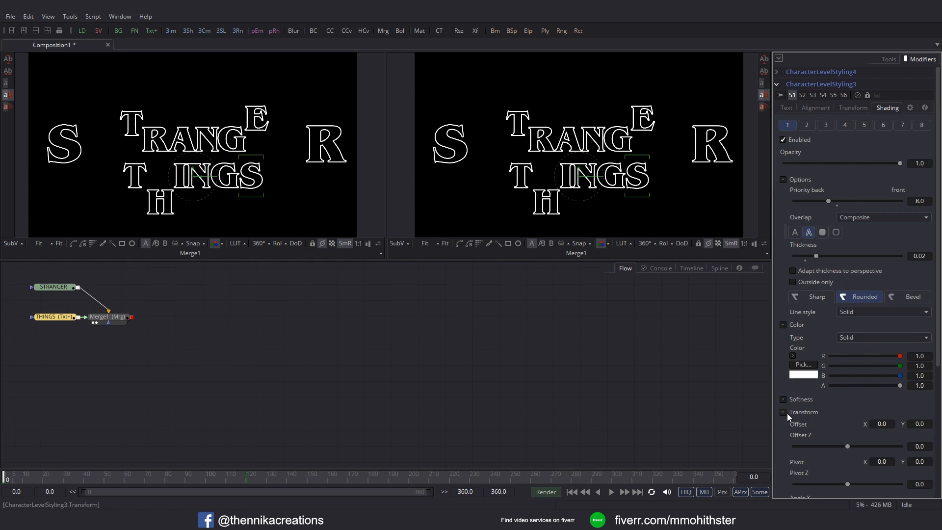
click(924, 424)
key(BackSpace)
text(-.6)
key(Tab)
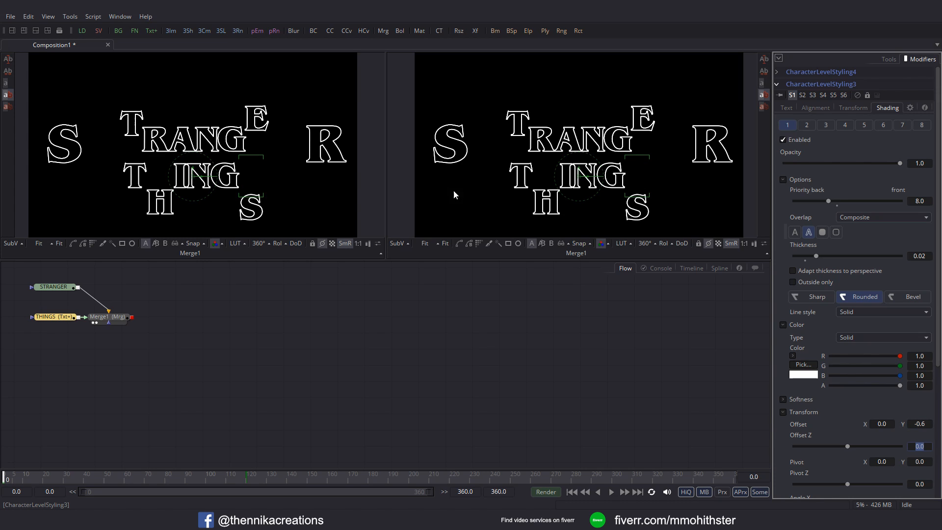
click(787, 109)
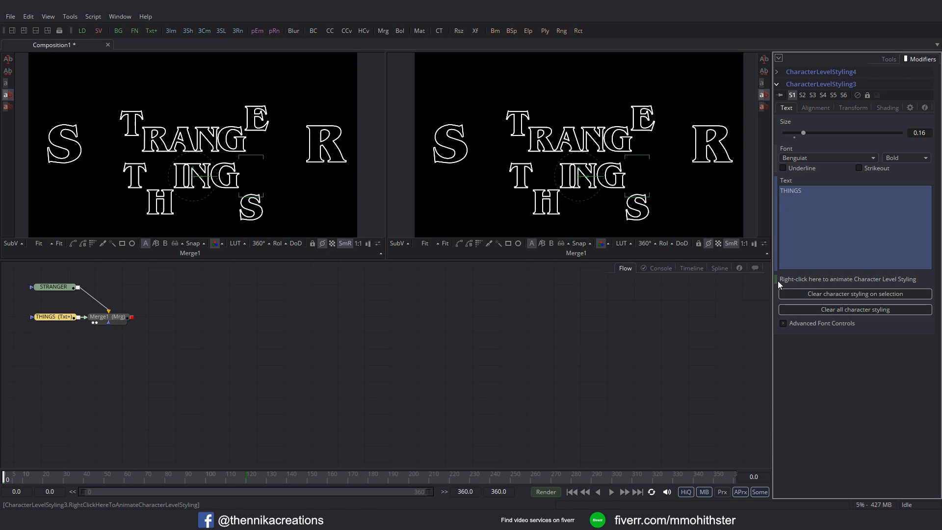
- Keyframe the letter S of THINGS at frame 170 with a vertical shading offset of 0 and scrub through the animation
click(353, 476)
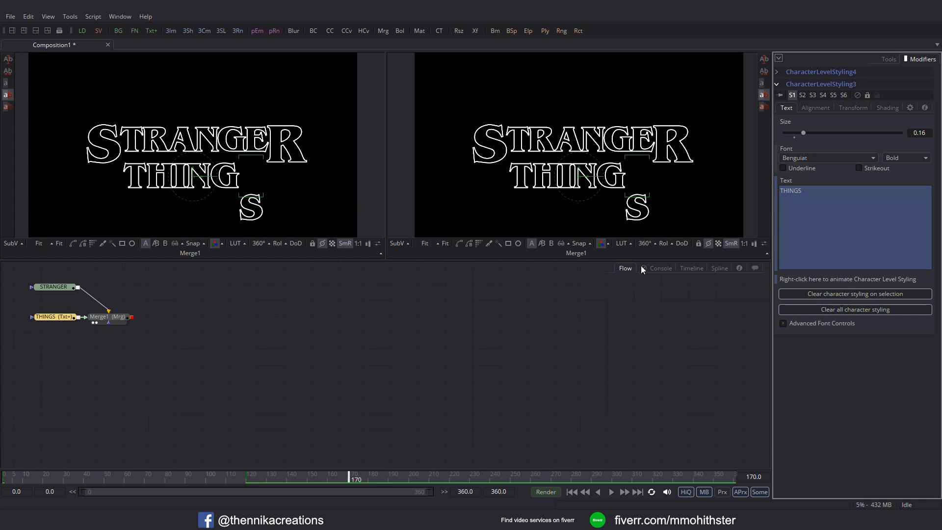
click(886, 108)
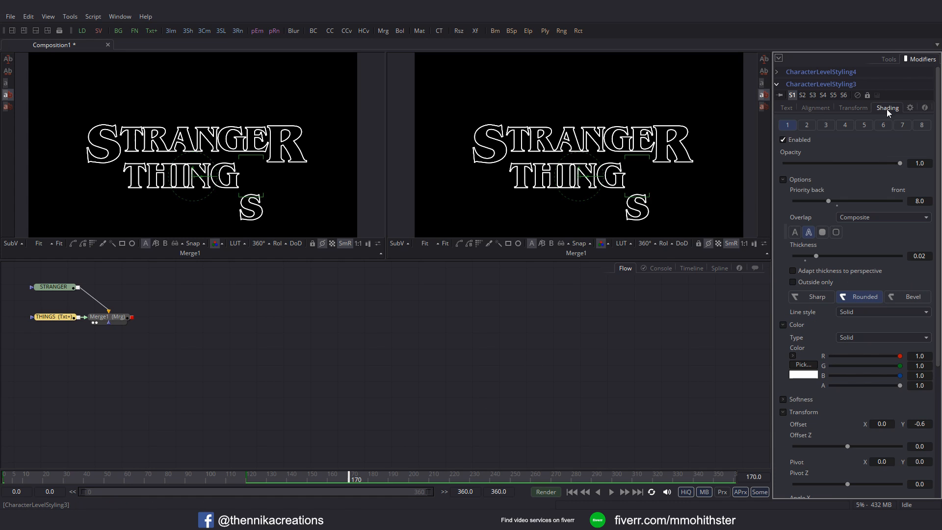
double_click(914, 423)
text(0)
key(Tab)
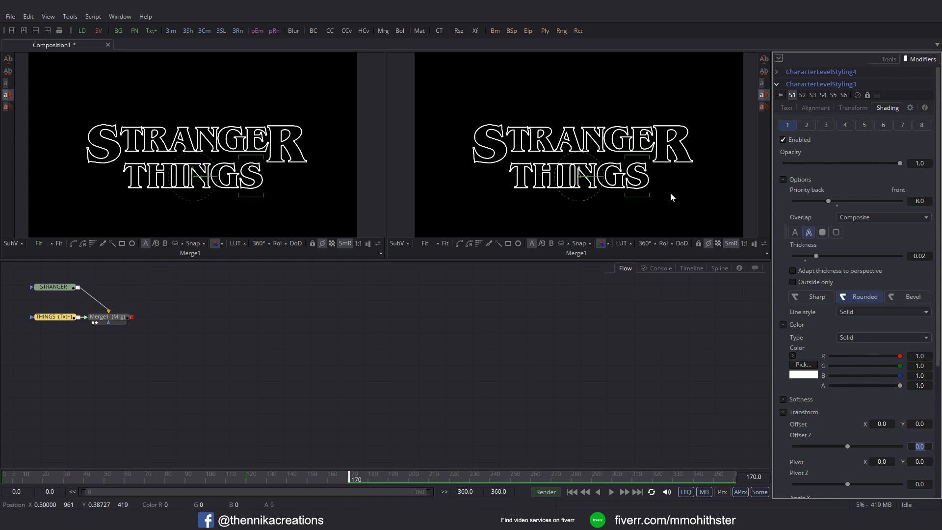
click(787, 108)
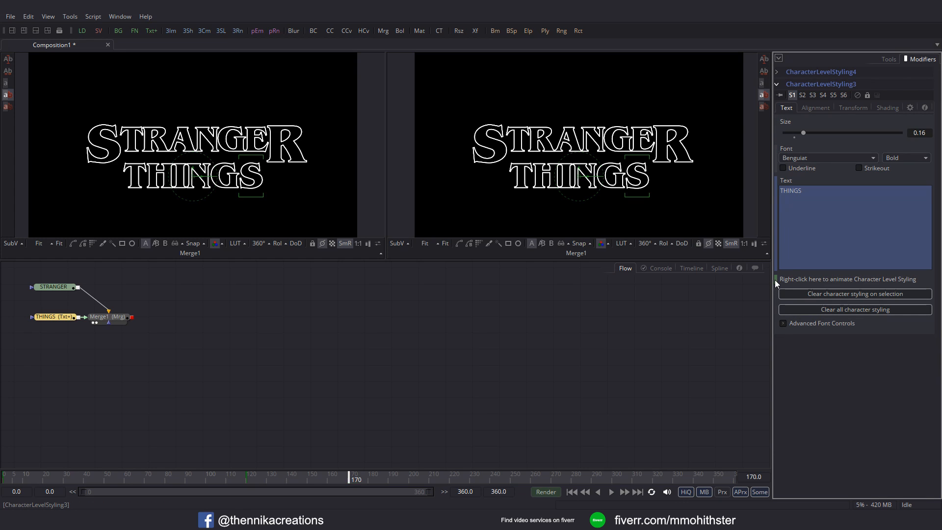
drag(104, 475, 214, 477)
drag(253, 476, 310, 476)
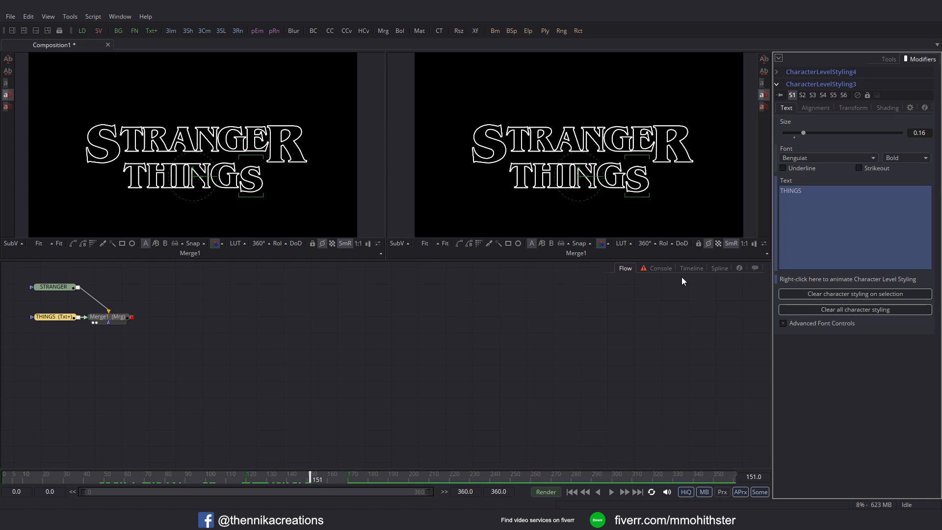
- Smooth all keyframes on both THINGS curves in the Spline editor, set the locked ease in/out to 50, and save the composition
click(719, 268)
click(79, 282)
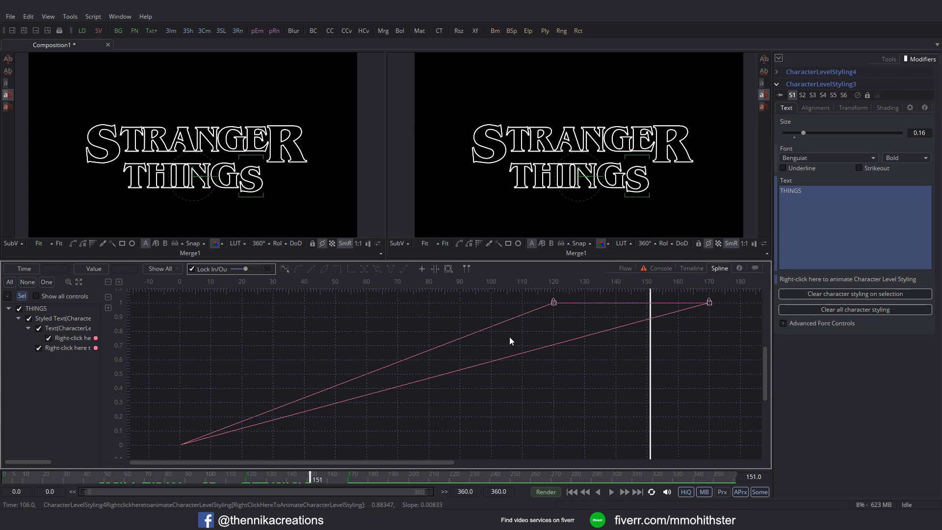
key(ctrl+a)
key(shift+s)
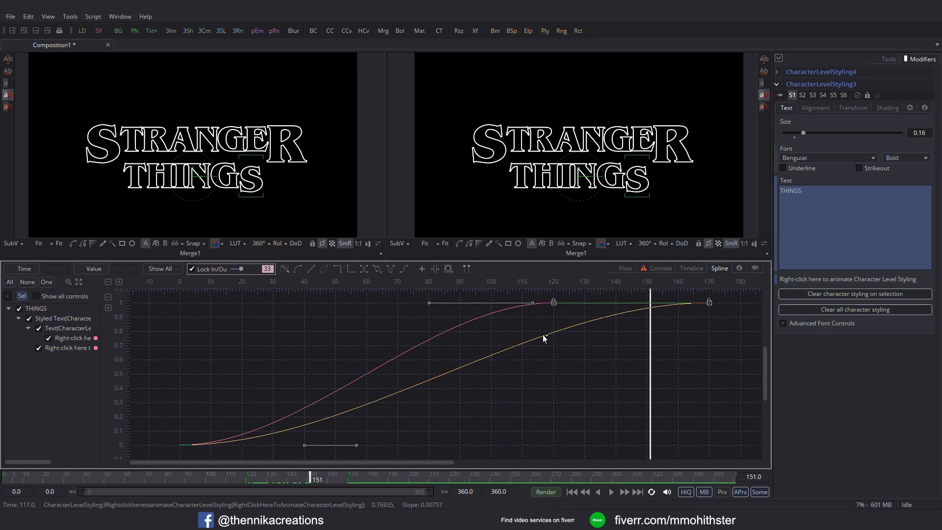
text(50)
key(Return)
key(ctrl+s)
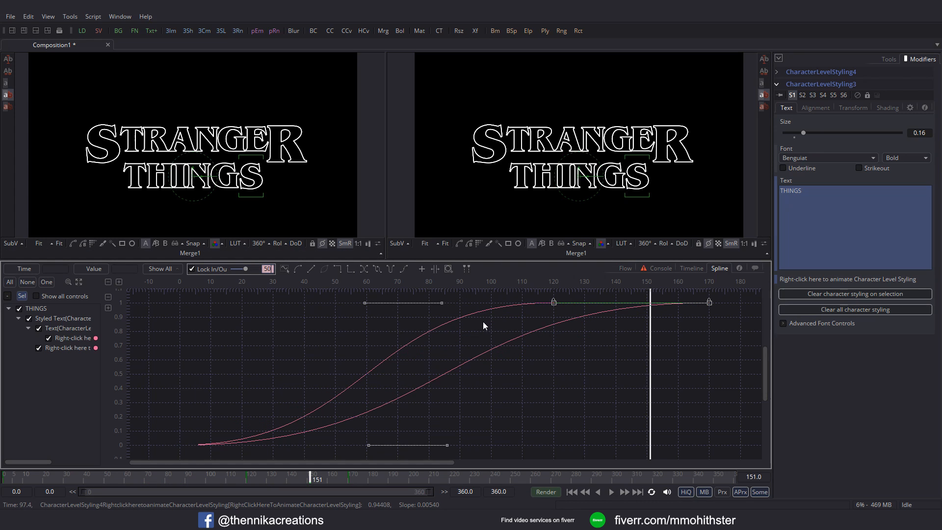
- Return to the node flow and play the full title animation from frame 0 to check it
click(624, 267)
click(466, 300)
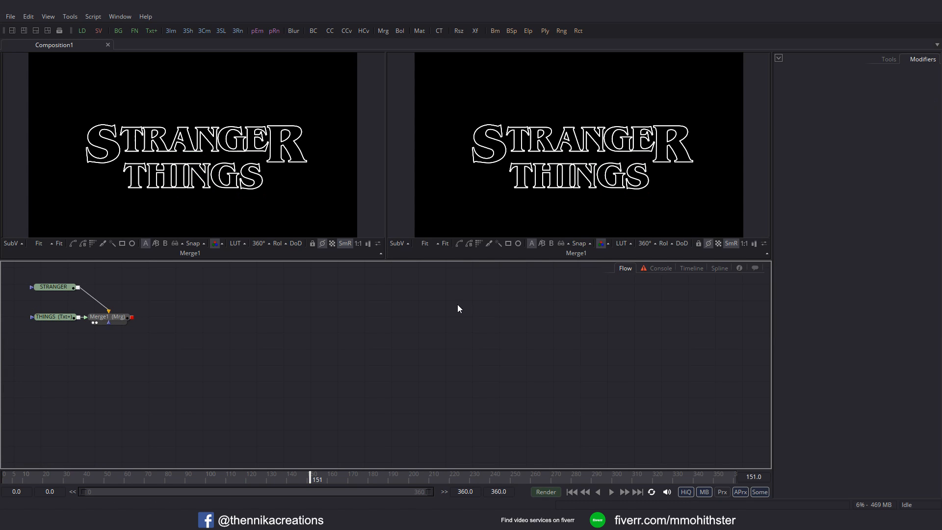
drag(33, 472, 6, 475)
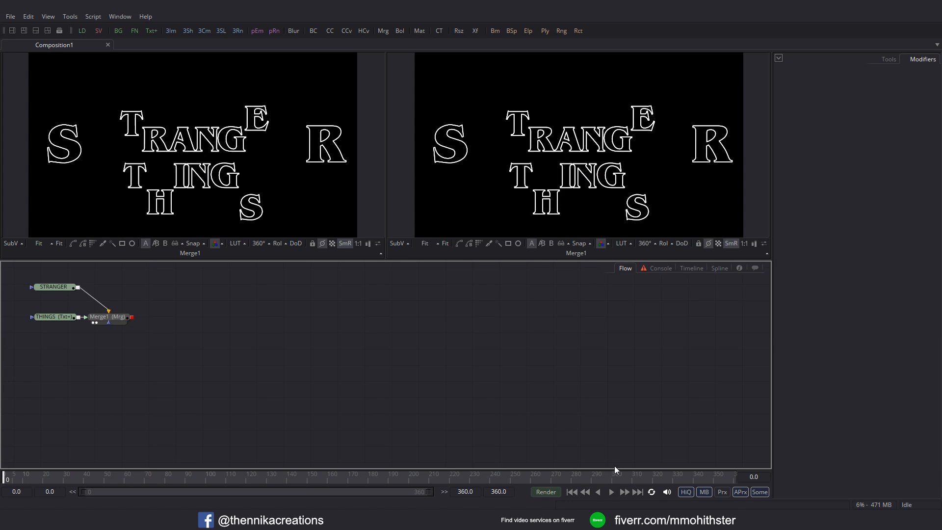
click(611, 492)
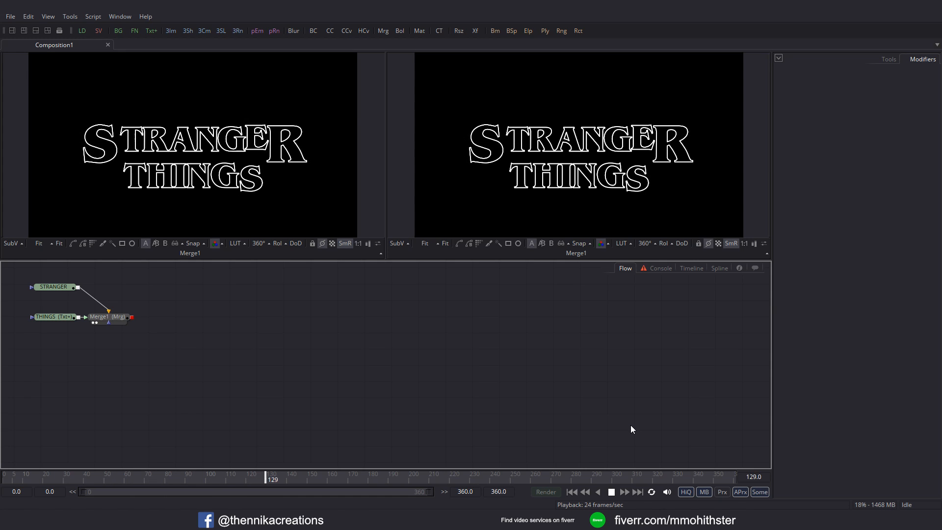
click(611, 491)
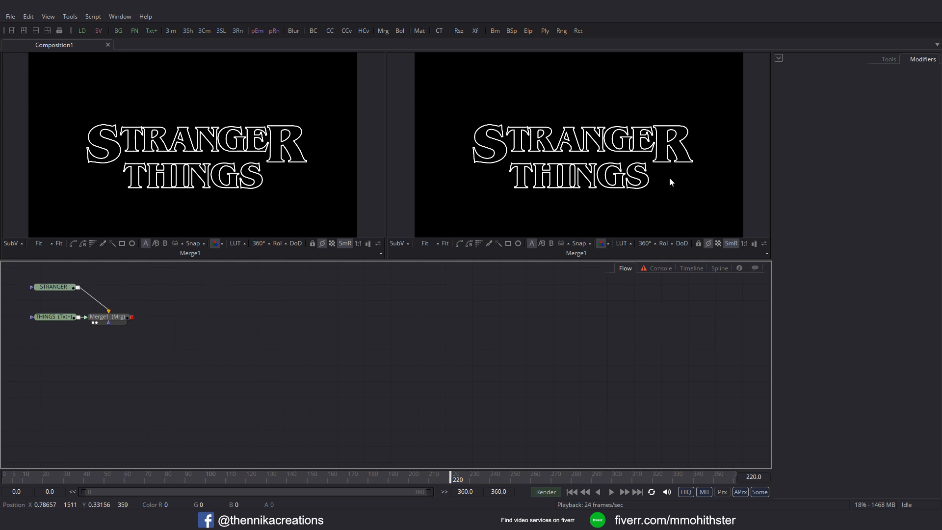
- Add a Background node above the text nodes, show it in the first viewer, and make its color white
scroll(169, 349, up, 3)
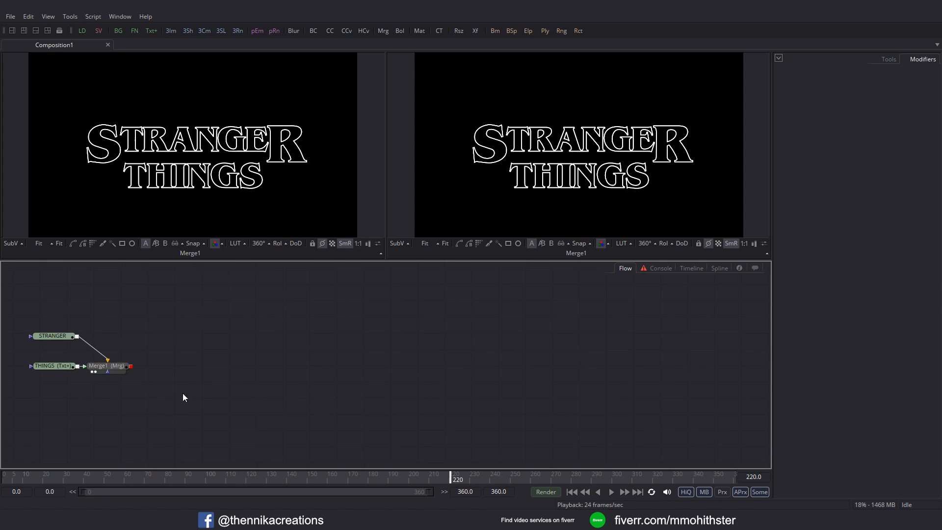
click(118, 31)
drag(189, 315, 208, 181)
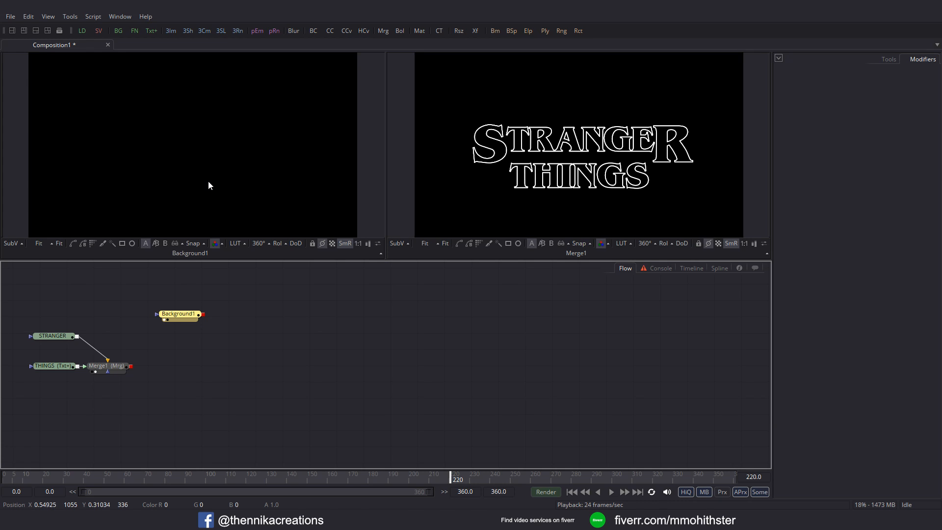
click(886, 59)
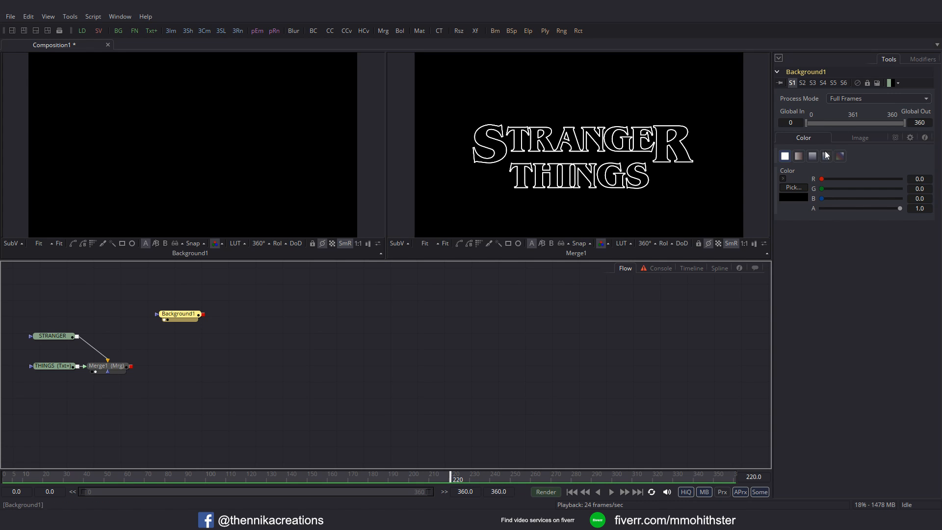
click(782, 179)
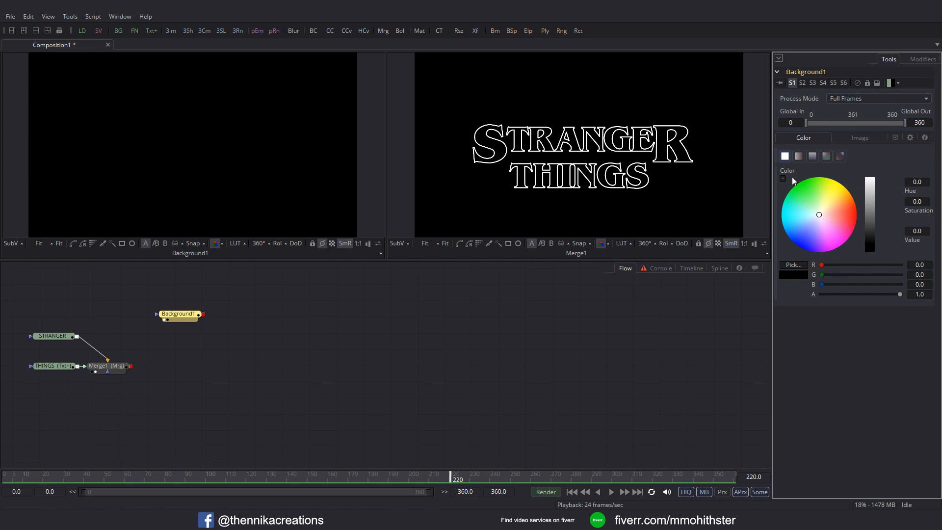
click(869, 180)
- Duplicate the white Background node twice and arrange the three nodes in a spaced row
click(182, 317)
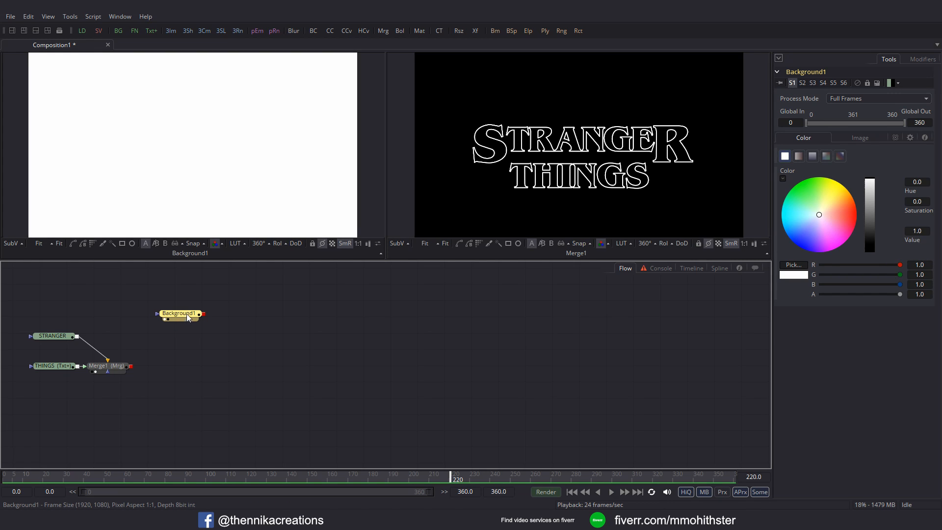
click(223, 319)
key(ctrl+v)
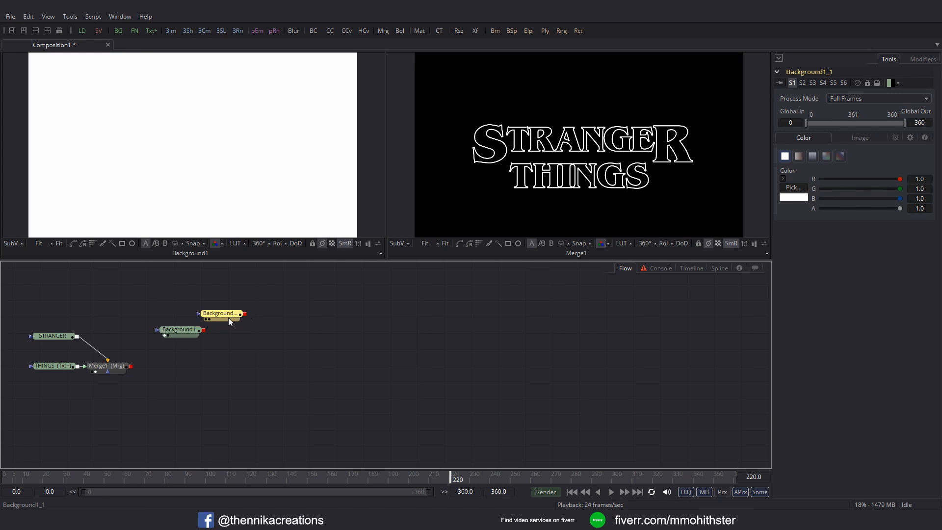
click(286, 326)
key(ctrl+v)
drag(314, 331, 351, 330)
click(184, 324)
click(248, 325)
click(335, 326)
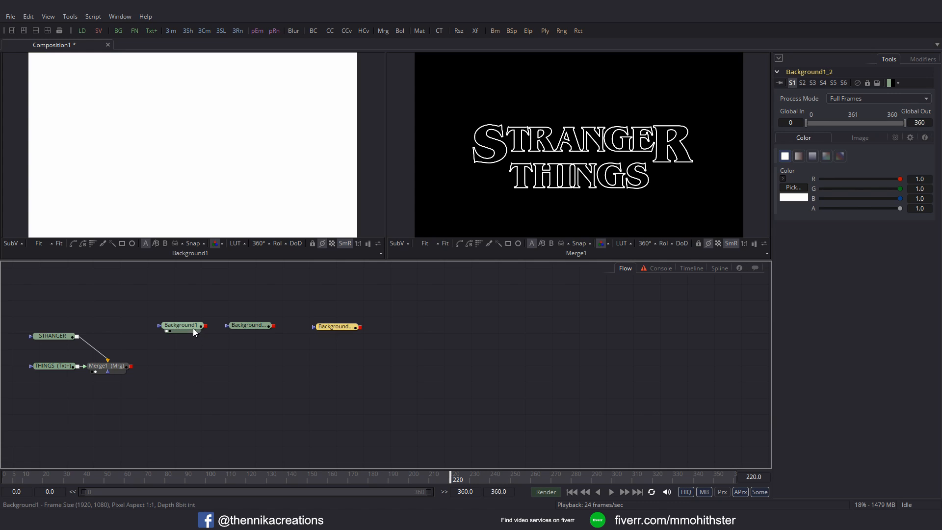
- Mask the original Background with a rectangle of height 0.02 and move it up to a center Y of about 0.64
click(193, 328)
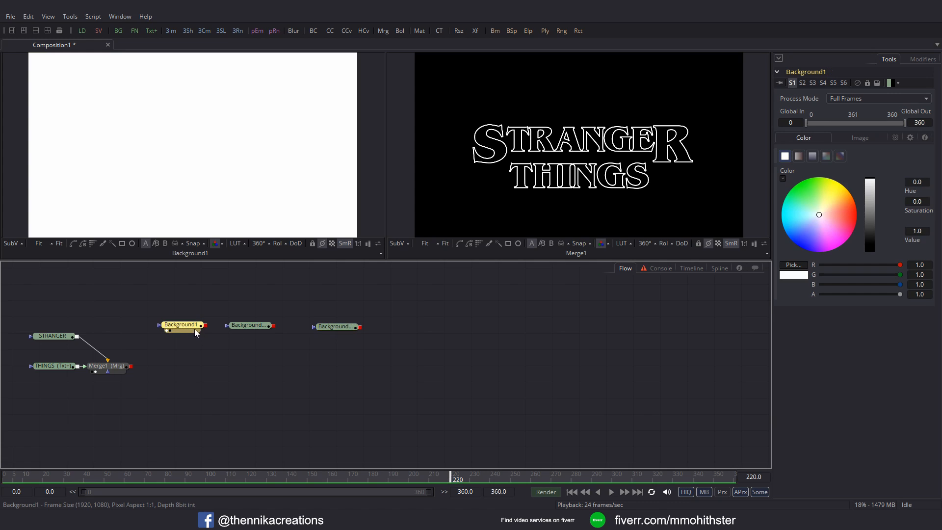
click(122, 243)
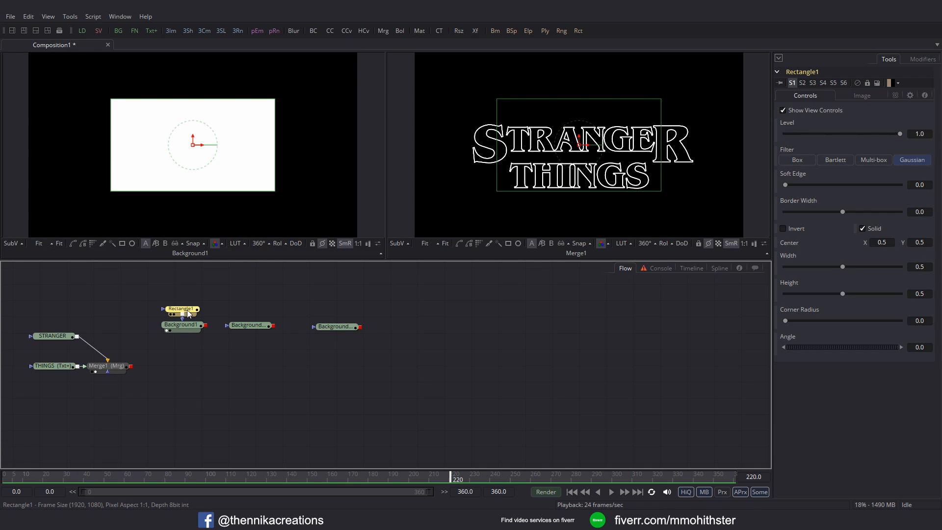
click(928, 294)
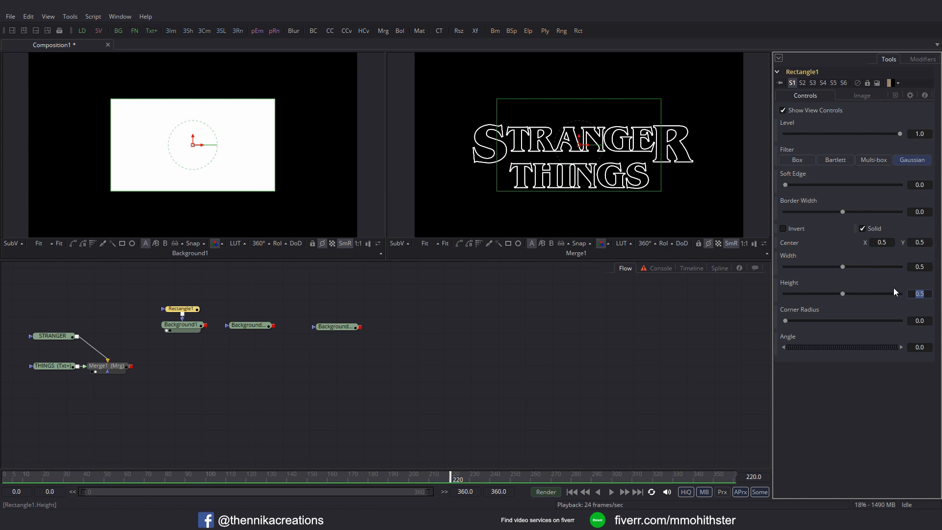
text(.02)
key(Tab)
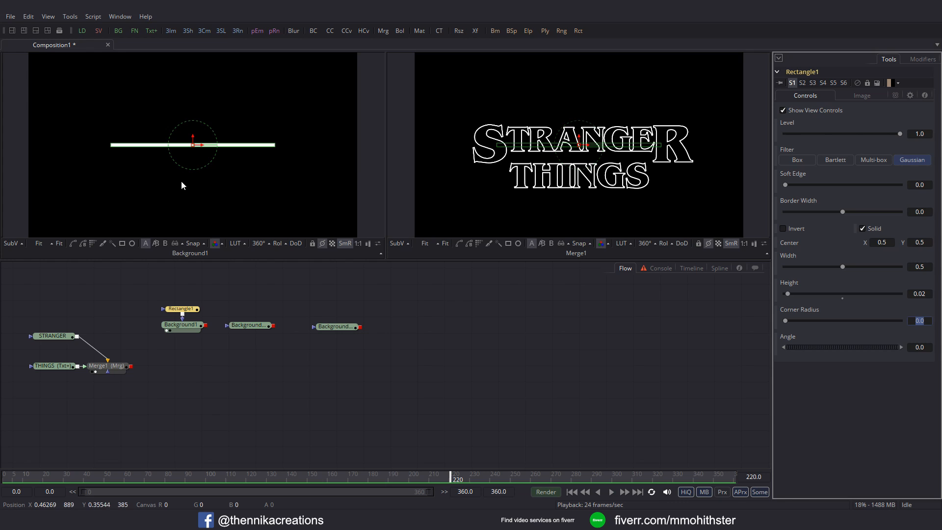
drag(193, 137, 193, 113)
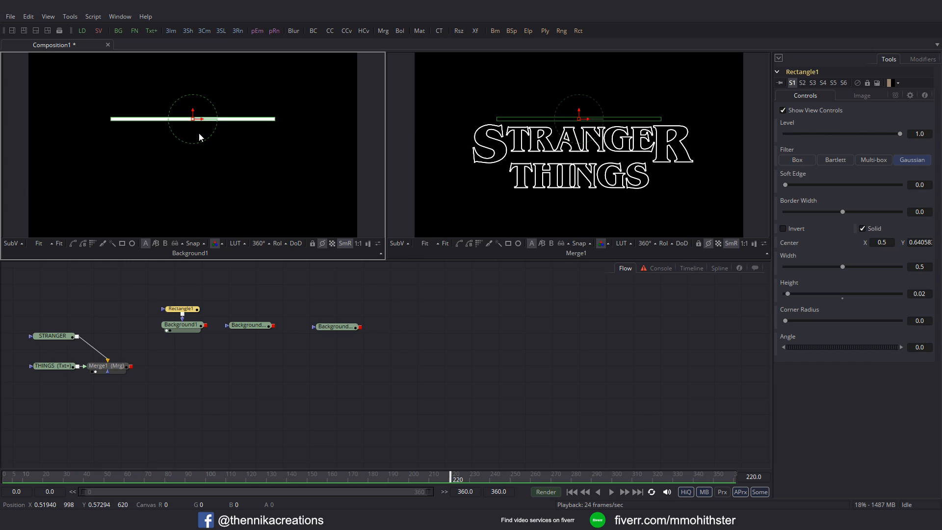
- Set the rectangle mask's width to 0.675 and shift it sideways over STRANGER to a center X of about 0.513
click(928, 268)
text(.)
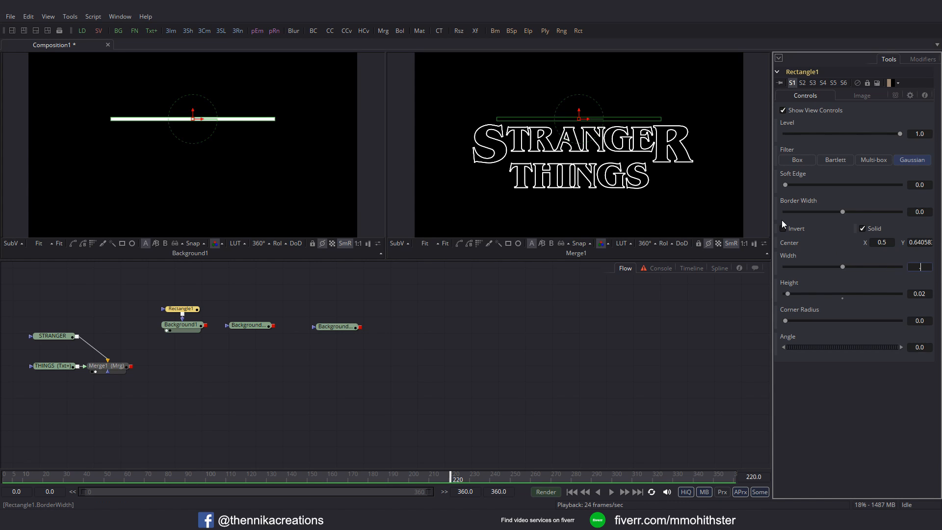
text(675)
key(Tab)
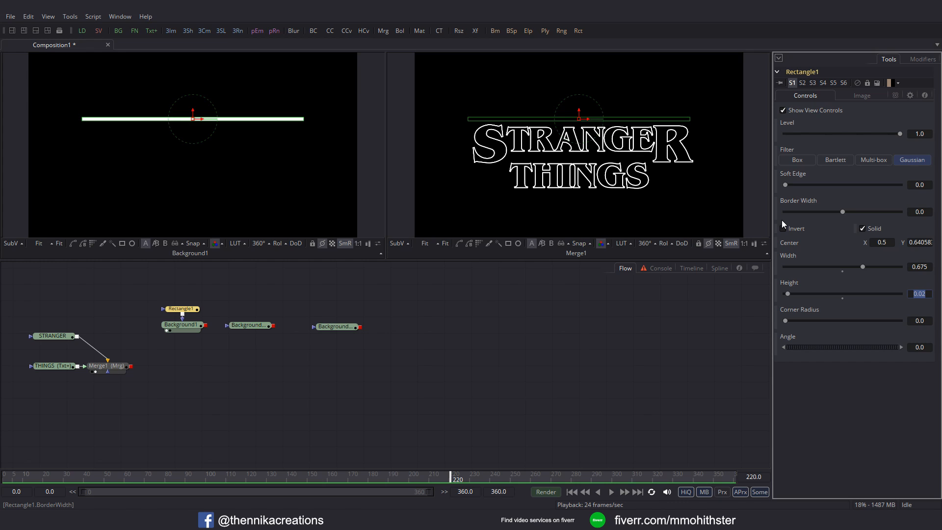
drag(587, 120, 592, 122)
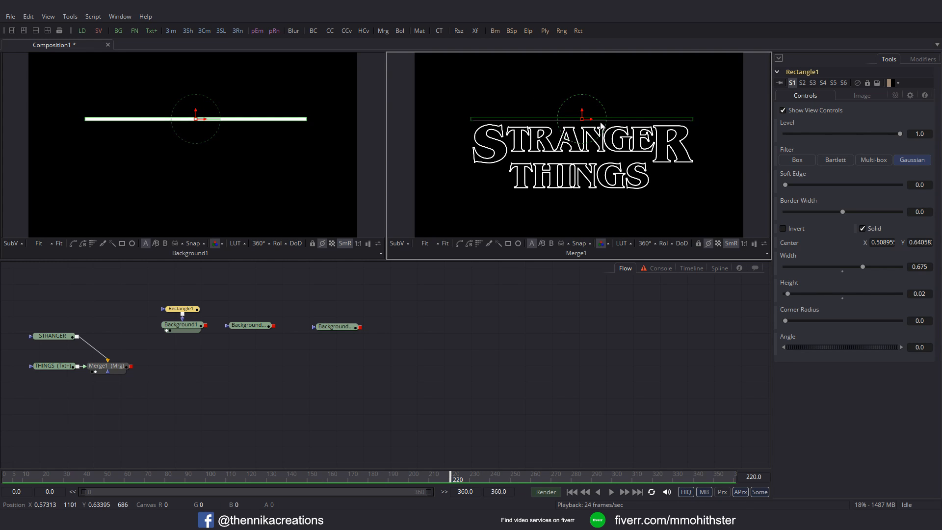
key(Right)
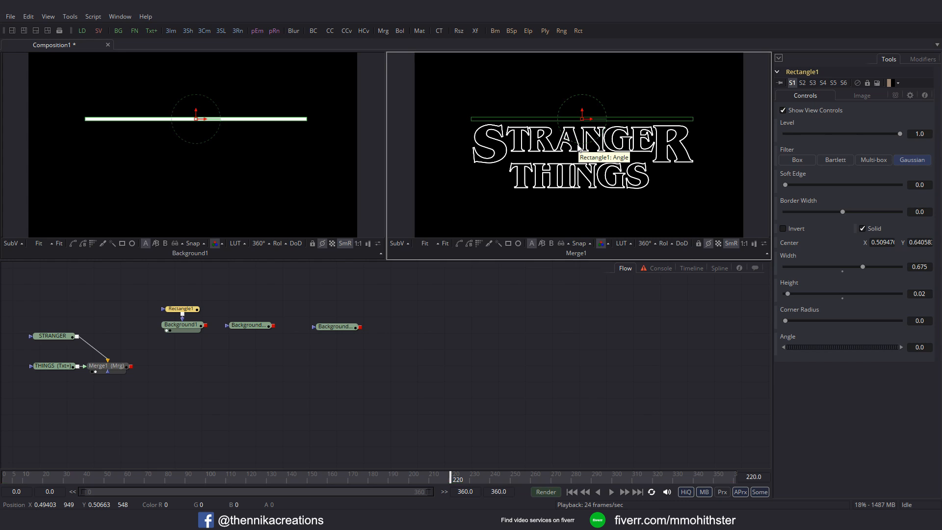
key(Right)
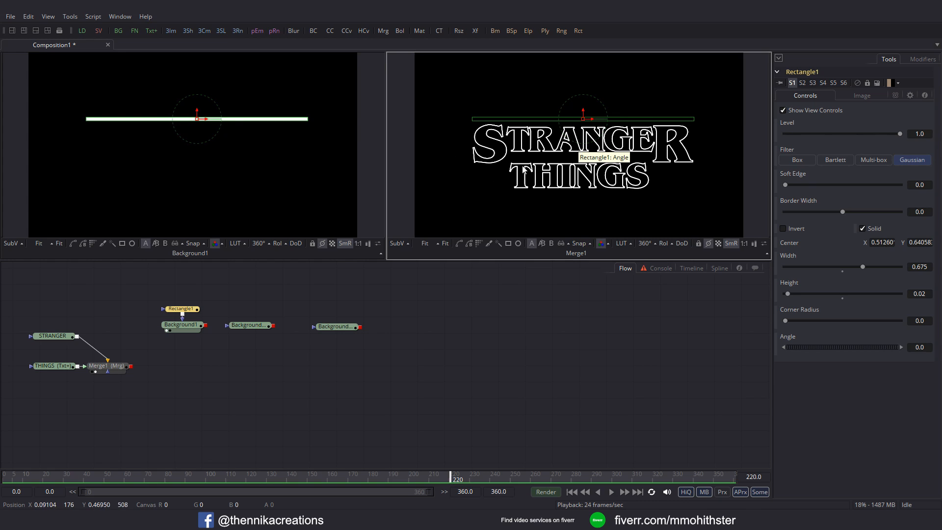
- Duplicate the rectangle mask and connect the copy to the second Background node
click(193, 313)
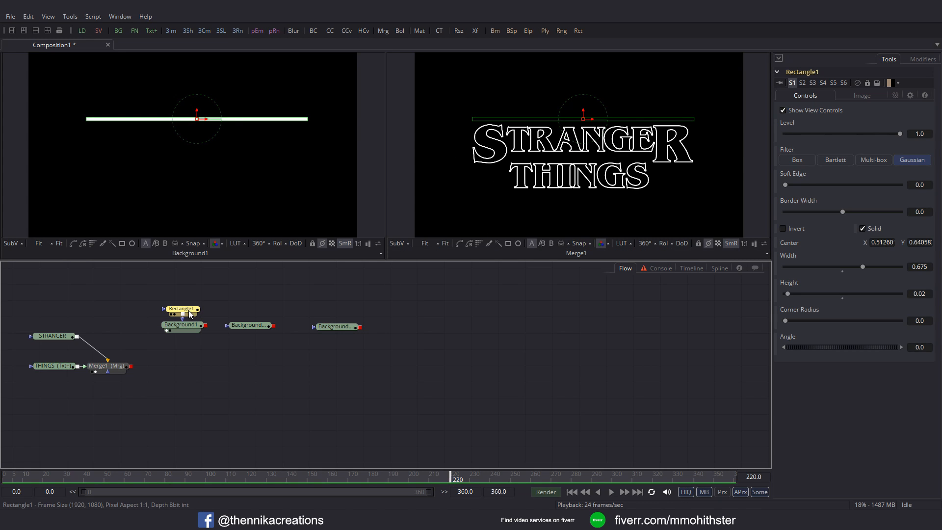
key(ctrl+v)
mouse_move(247, 310)
mouse_down()
mouse_move(262, 315)
mouse_move(253, 328)
mouse_up()
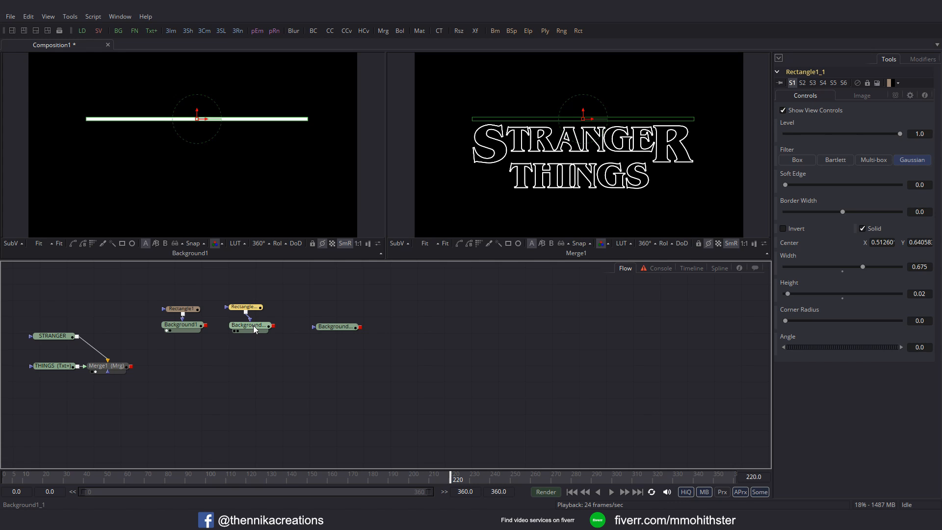
click(253, 325)
- Shorten the copied rectangle to a width of 0.103 and place it under the S, centered at about X 0.228, Y 0.378
click(251, 308)
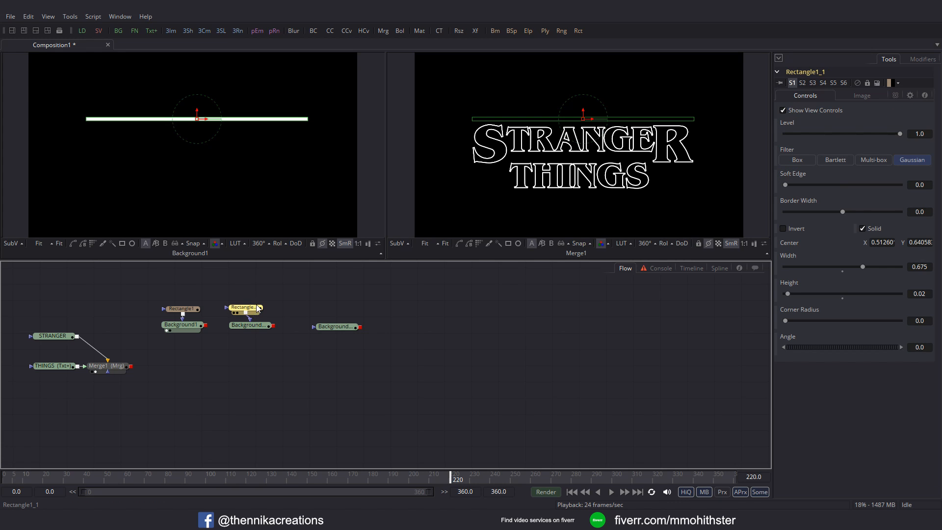
drag(588, 118, 591, 162)
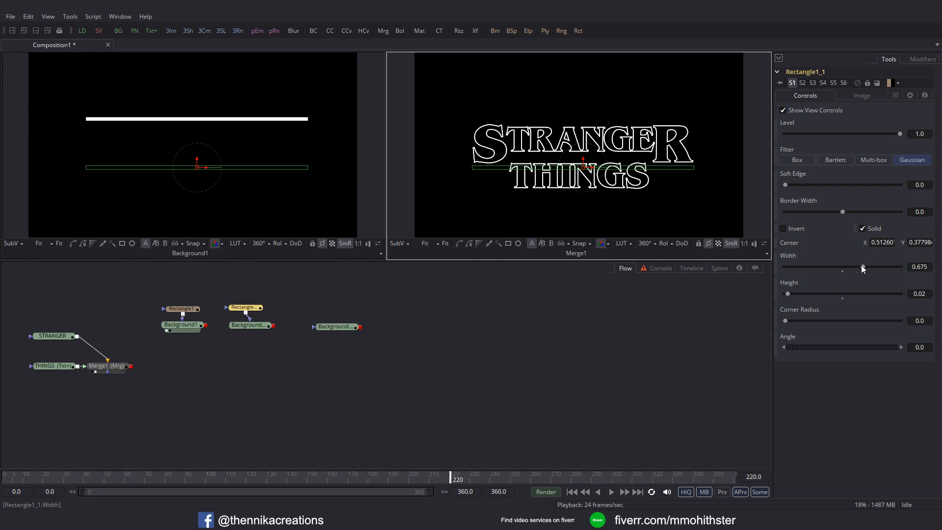
drag(861, 266, 793, 266)
drag(592, 171, 498, 172)
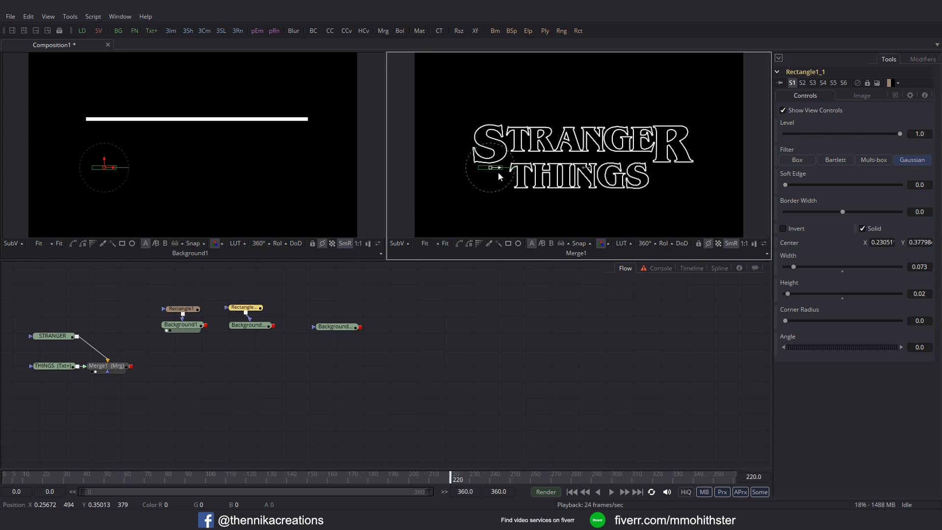
drag(793, 267, 797, 266)
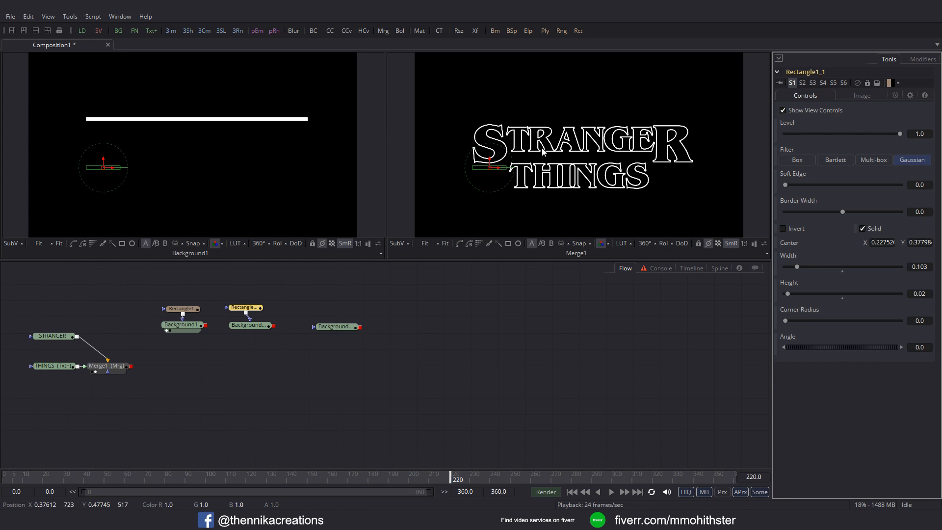
- Merge the second Background over the first and place the new Merge node below the second Background
click(273, 327)
drag(275, 328, 206, 327)
drag(319, 326, 260, 352)
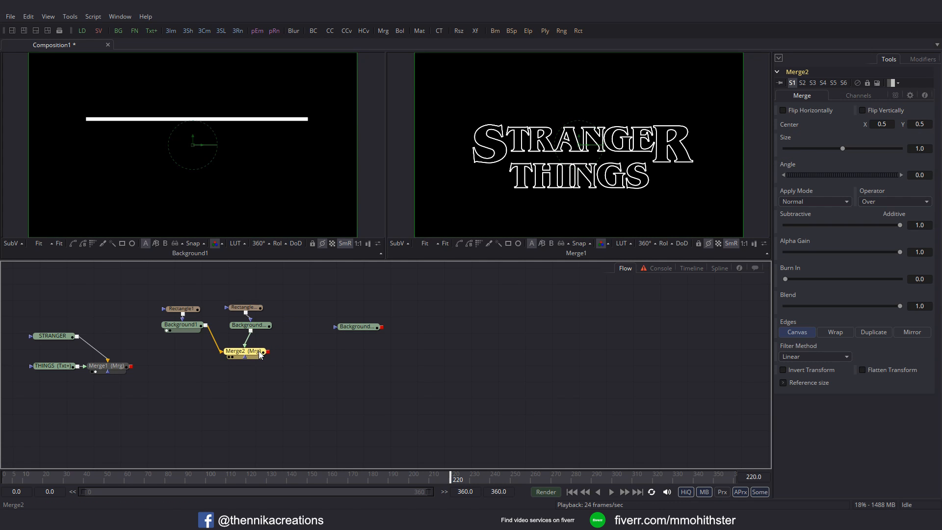
- Merge the combined bars over the title's Merge node and show the result in the second viewer
drag(169, 286, 358, 310)
click(308, 350)
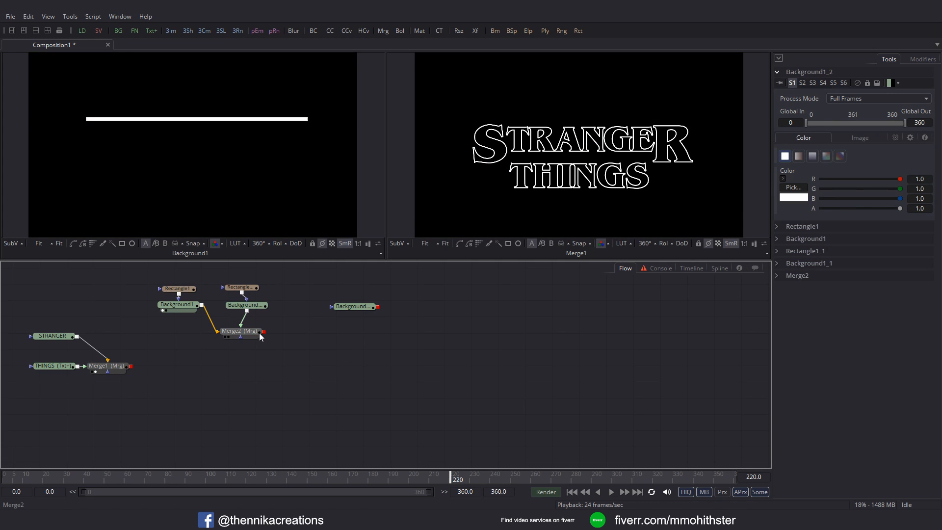
drag(252, 334, 131, 365)
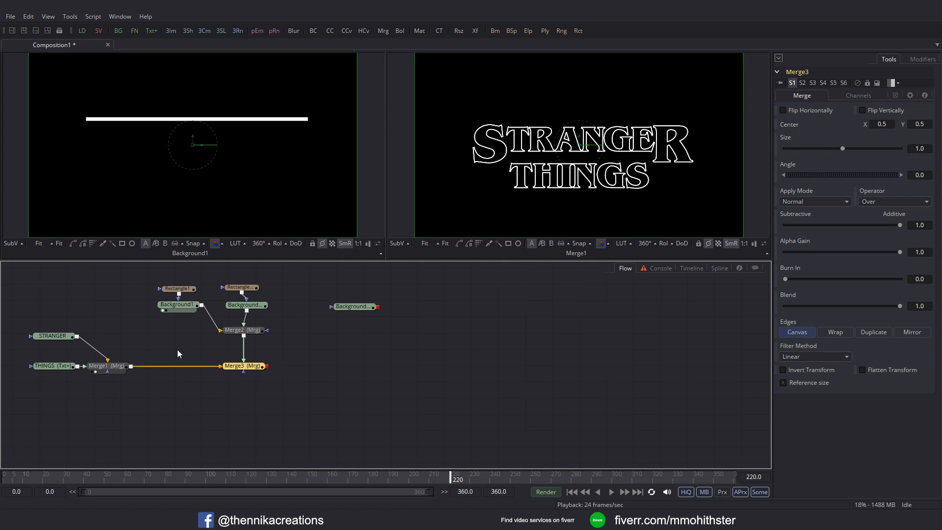
drag(243, 366, 499, 192)
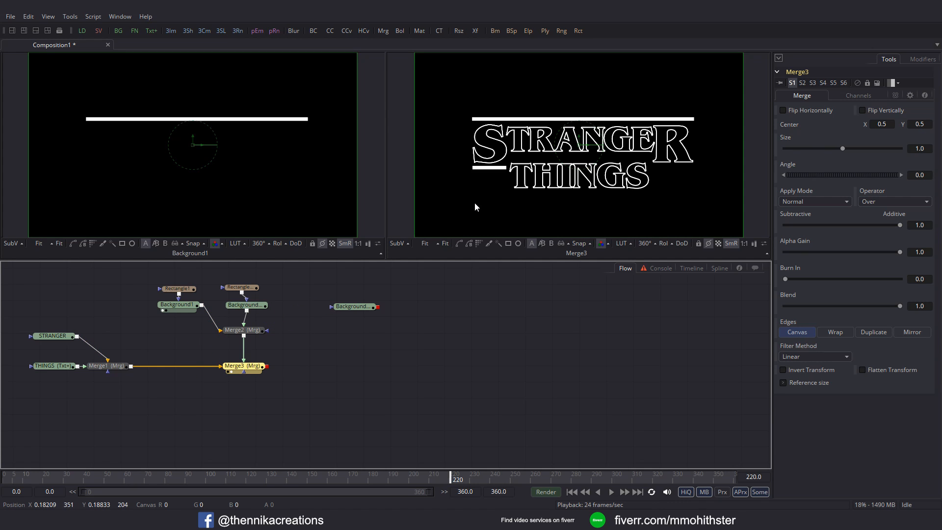
- Nudge the short bar under the S down to a center Y of about 0.372
click(241, 288)
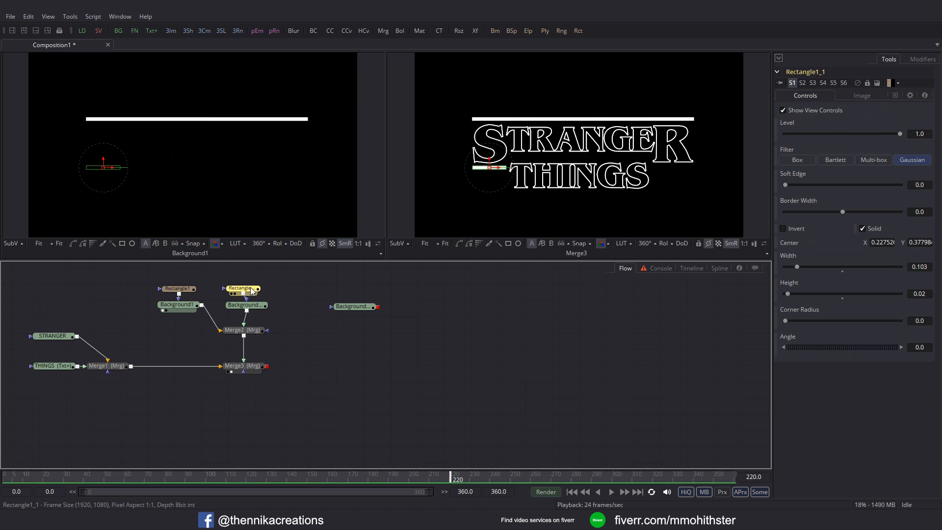
click(491, 160)
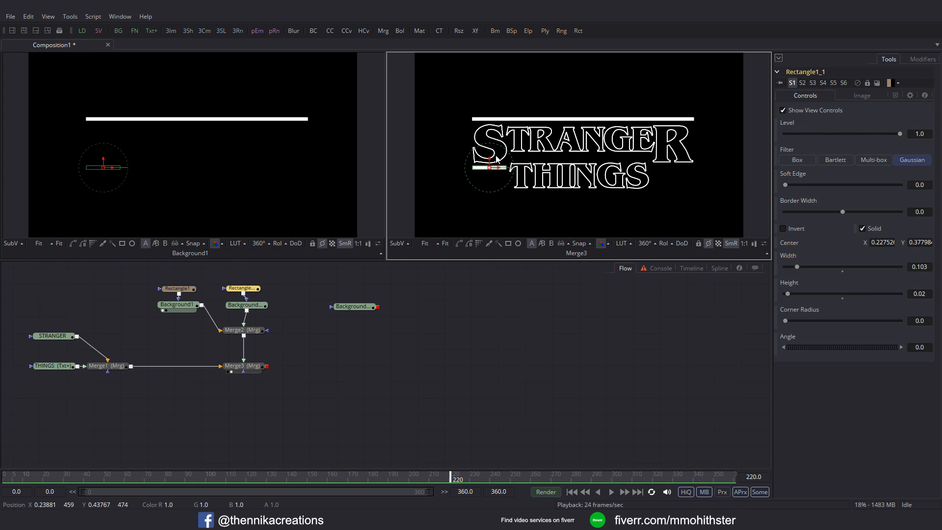
key(Down)
key(Down)
key(Down)
key(Down)
key(Down)
key(Down)
click(304, 342)
click(303, 341)
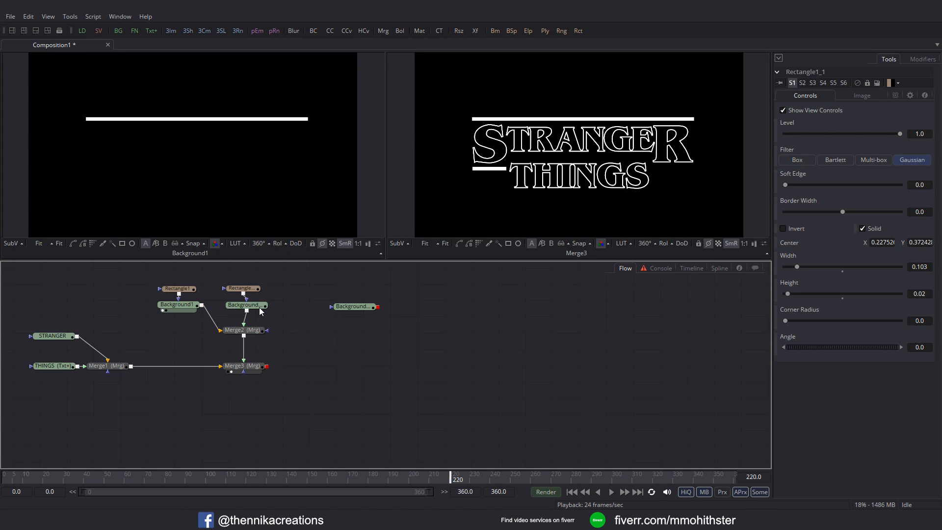
- Mask the third Background with a copy of the short rectangle and merge it with the other bars before the final title merge
click(254, 288)
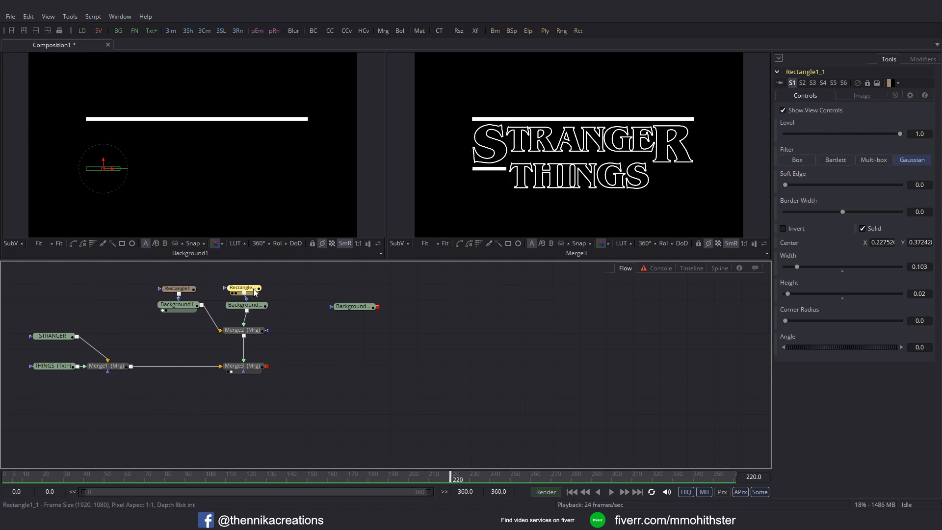
click(349, 286)
key(ctrl+v)
drag(368, 287, 359, 311)
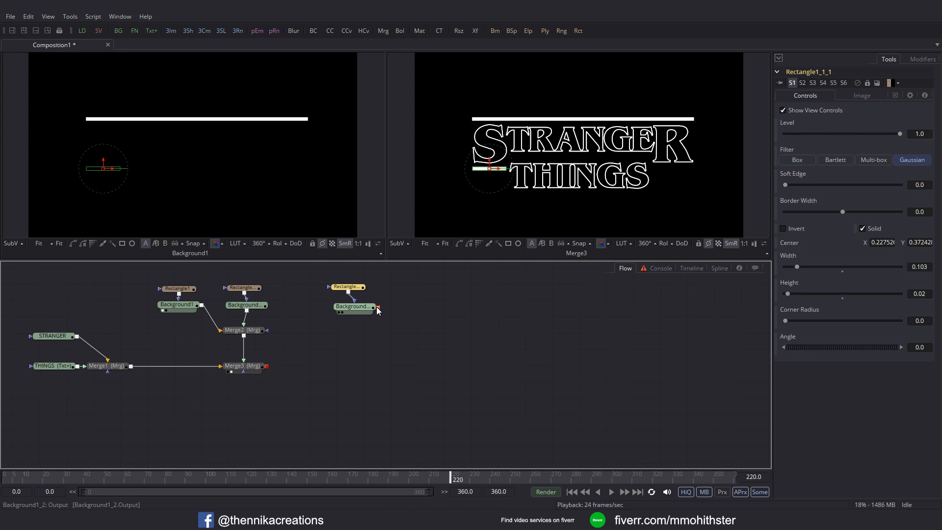
drag(378, 308, 244, 335)
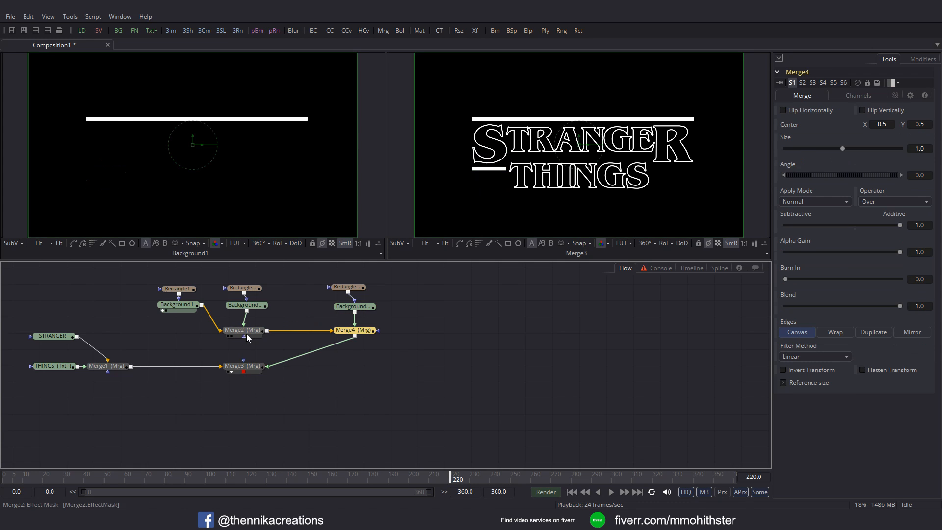
drag(254, 371, 354, 370)
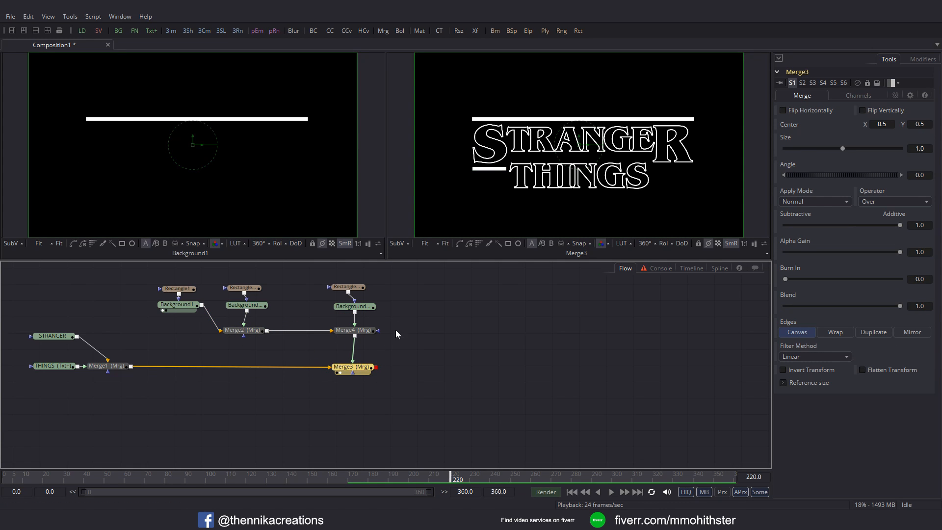
- Move the third bar under the final R to a center X of about 0.788 and set its width to 0.12
click(349, 287)
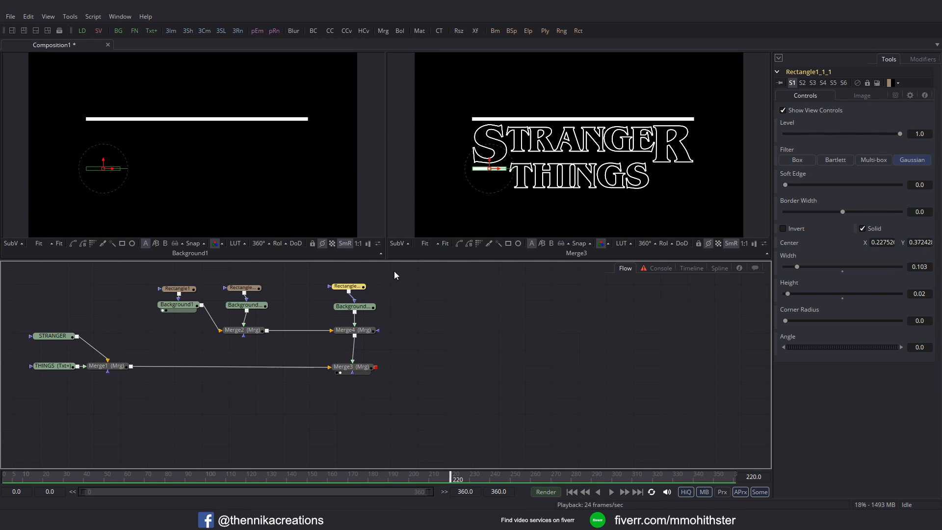
drag(503, 169, 681, 173)
drag(797, 267, 801, 266)
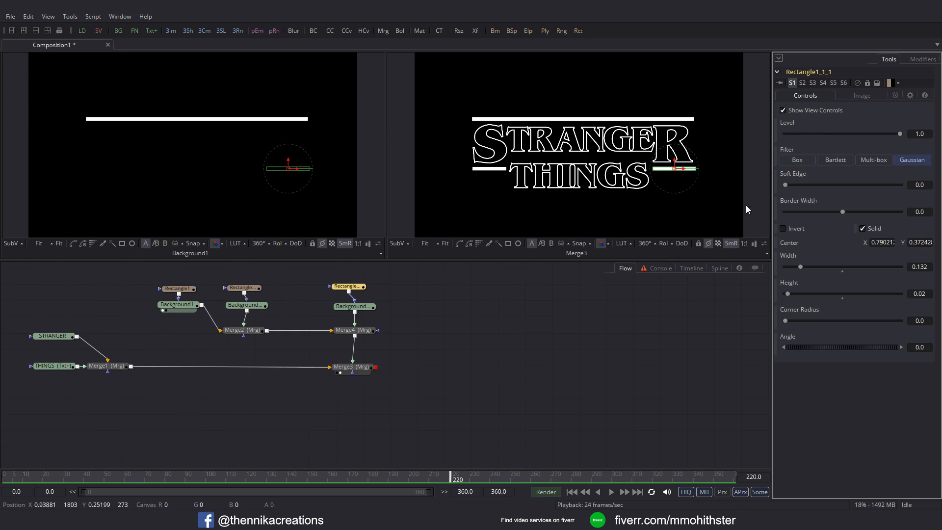
drag(801, 267, 796, 266)
drag(683, 169, 682, 169)
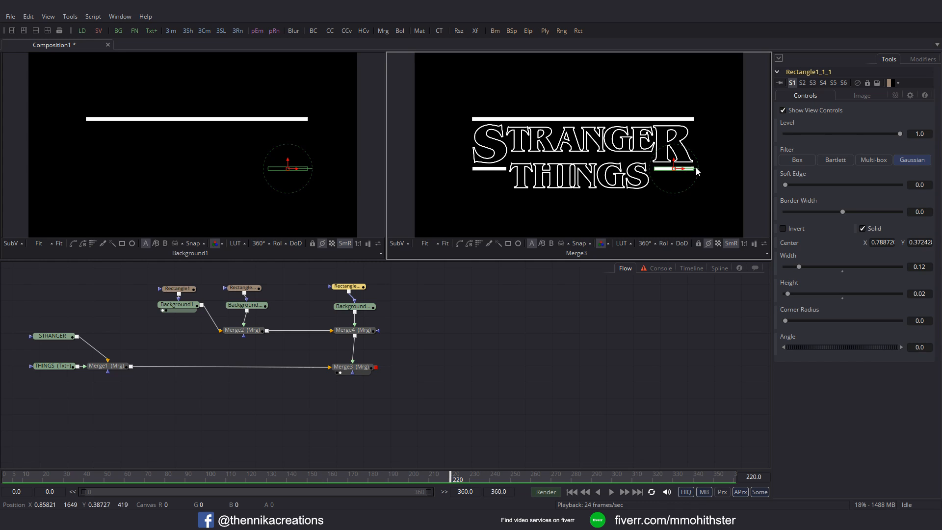
key(Right)
key(Left)
key(Left)
key(Left)
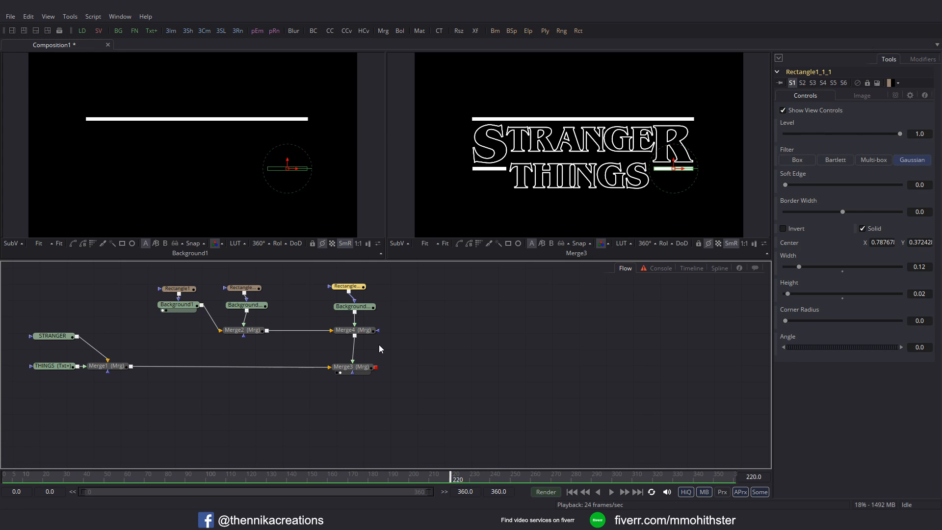
- Insert a Channel Booleans node between the last bar merge and the title merge, placed beside the last bar merge
click(363, 368)
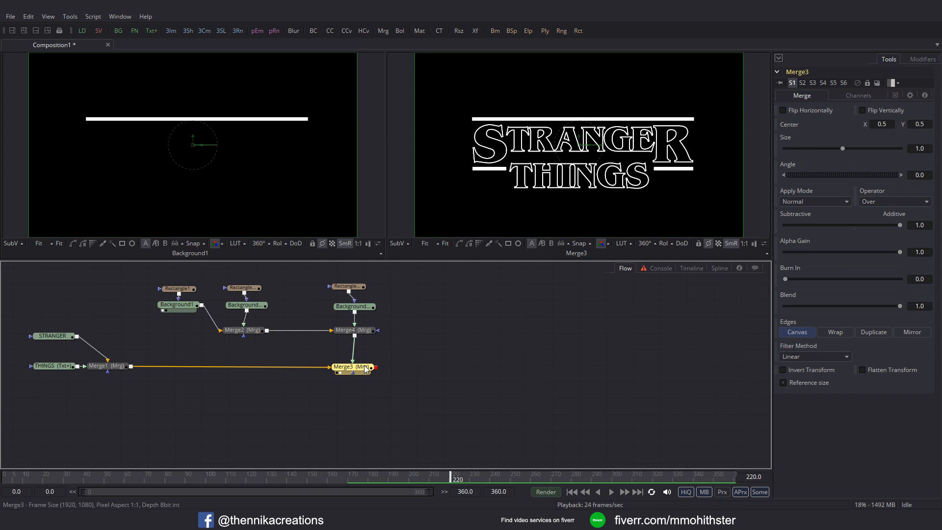
click(368, 331)
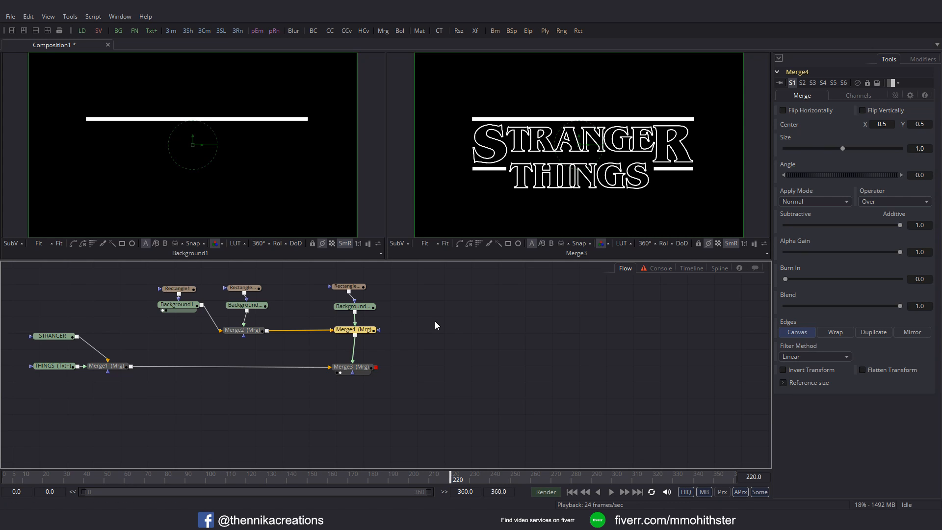
key(ctrl+space)
text(channel)
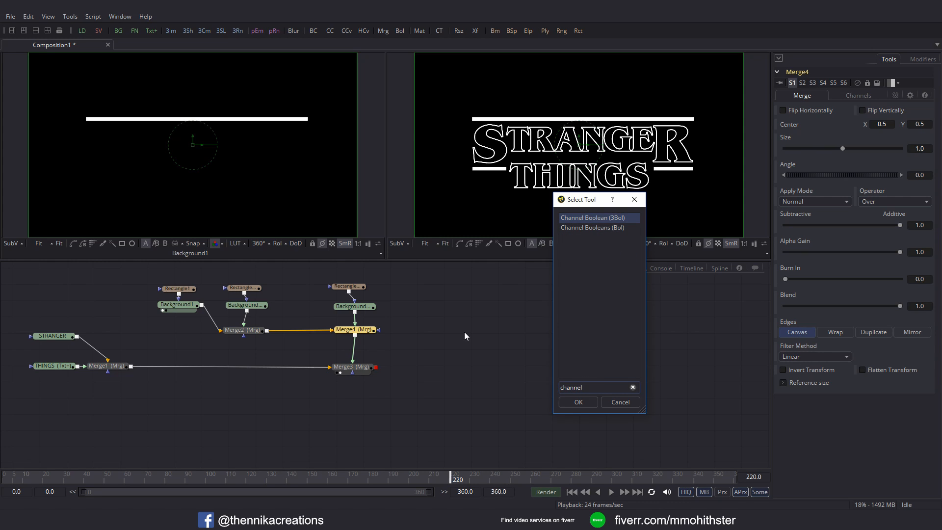
click(601, 228)
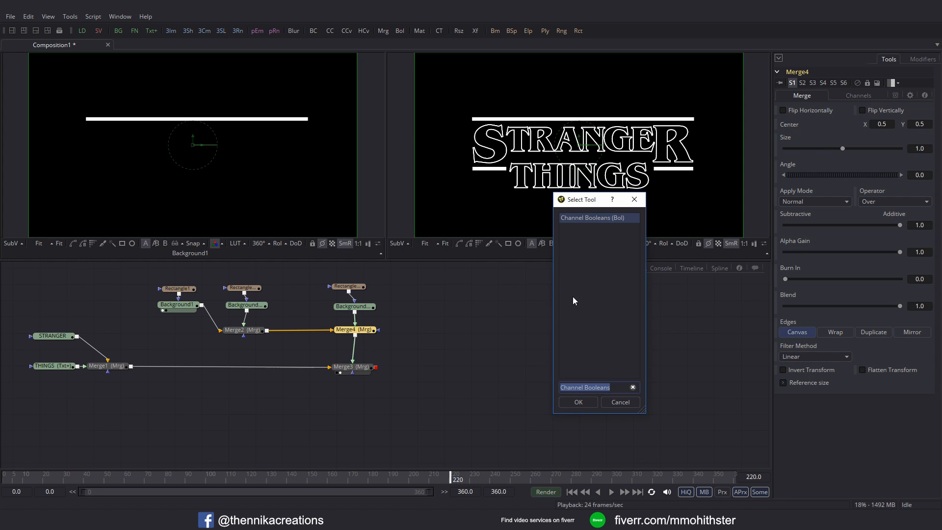
click(577, 402)
drag(354, 347, 449, 333)
- Add an Erode/Dilate node above the Channel Booleans node and feed it from the last bar merge's output
click(435, 298)
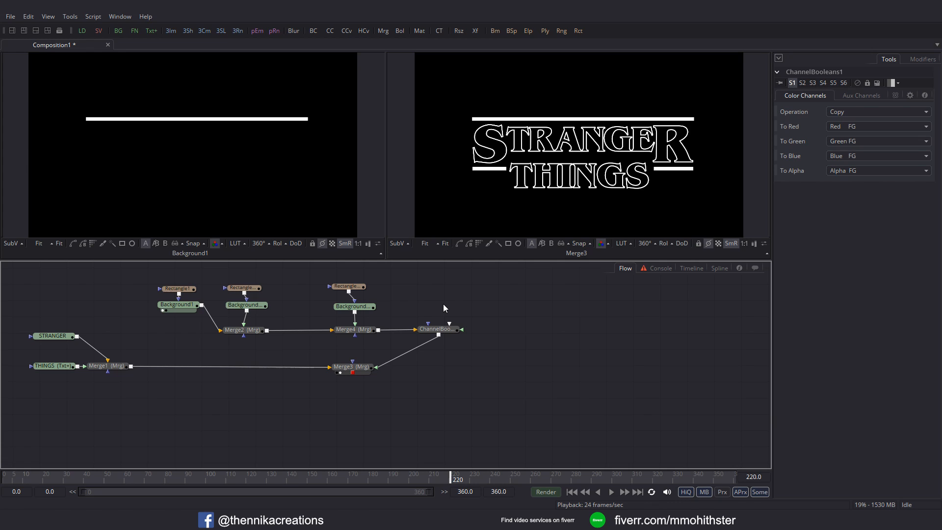
key(shift+space)
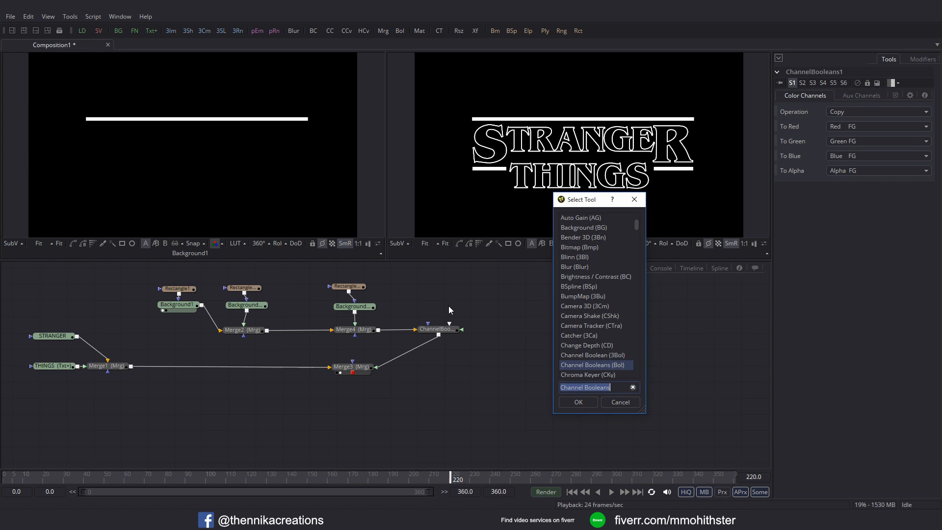
text(er)
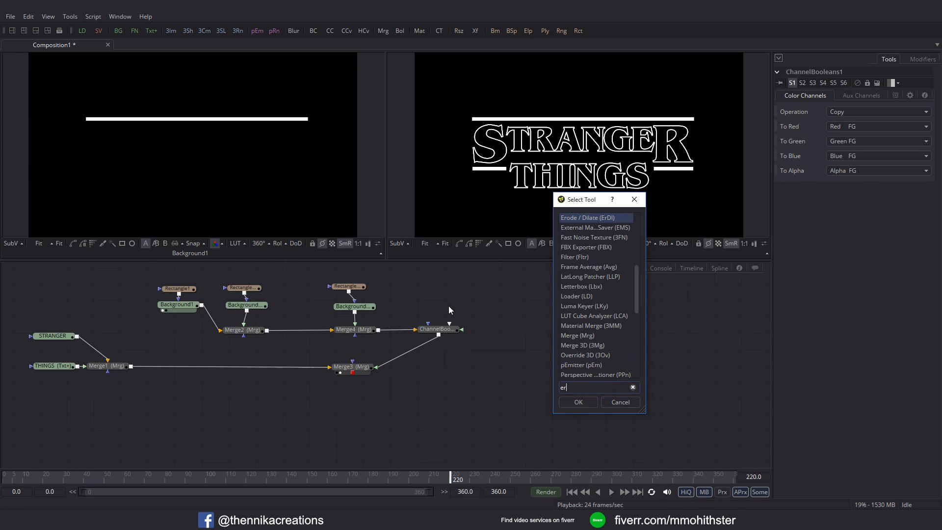
click(578, 402)
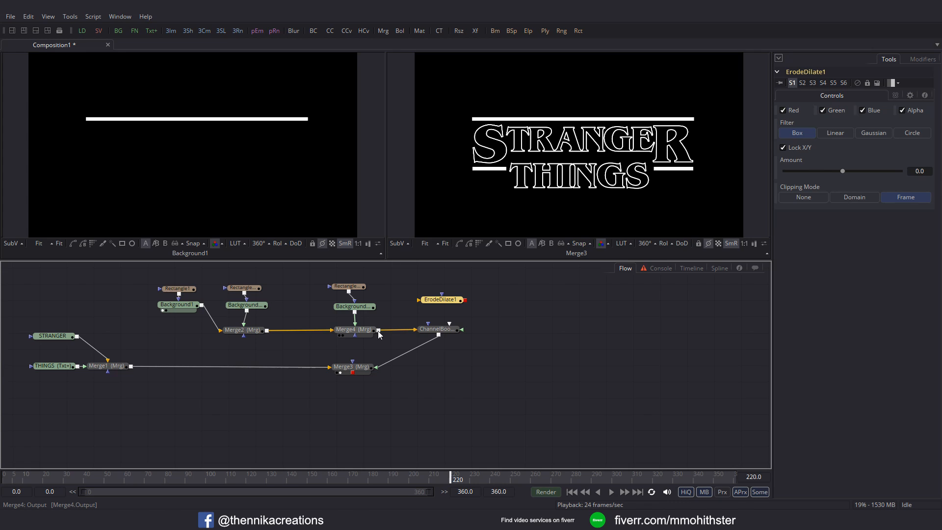
drag(378, 330, 428, 302)
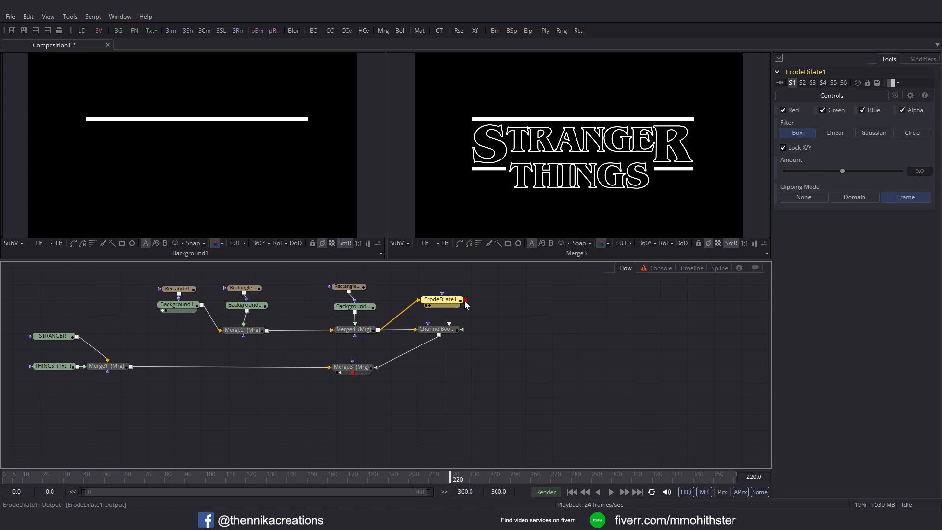
- Connect the Erode/Dilate output to the Channel Booleans foreground and place the final title merge directly below the Channel Booleans node
drag(466, 304, 456, 332)
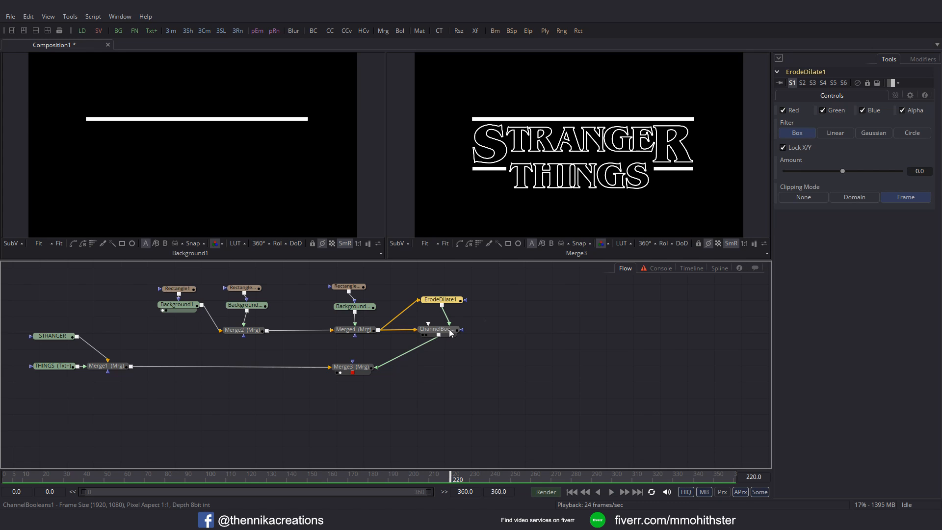
drag(352, 367, 440, 366)
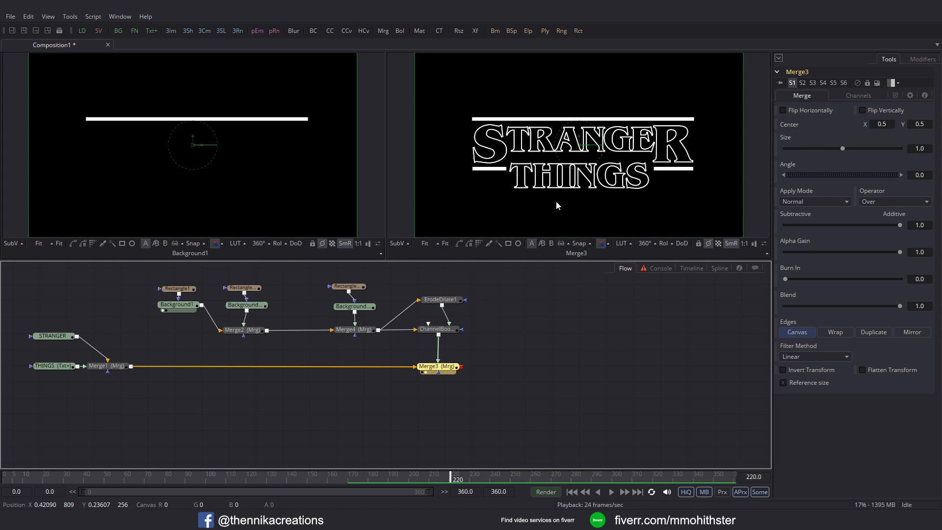
- Set the Erode/Dilate amount to about -0.00316 and the Channel Booleans operation to Subtract to turn the bars into outlines
click(451, 300)
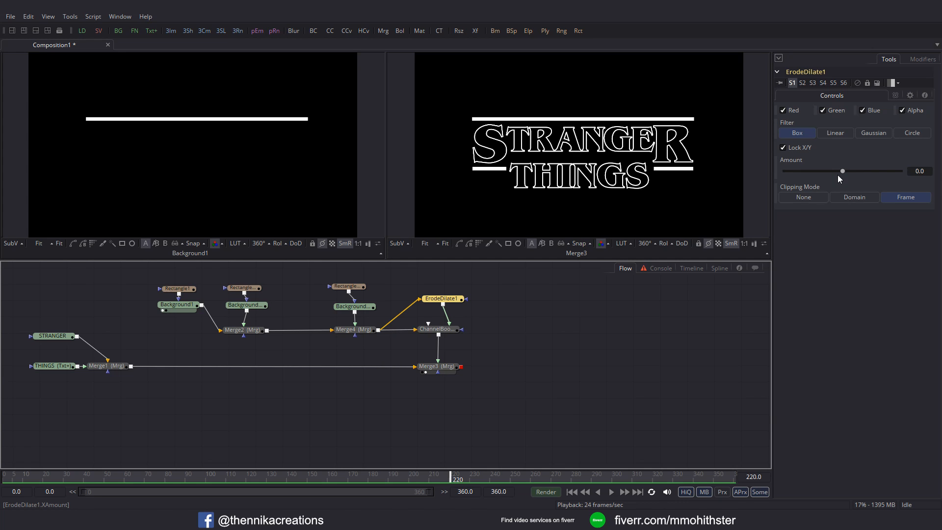
drag(842, 171, 825, 169)
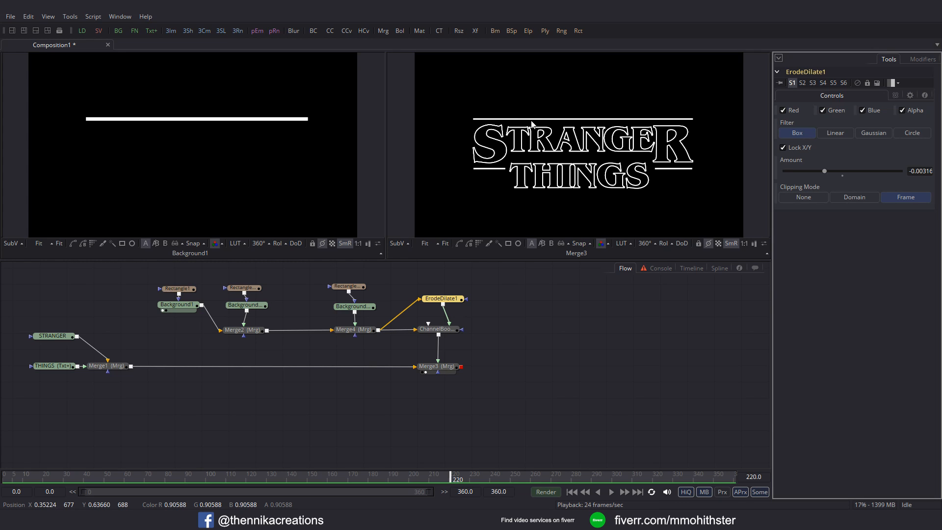
click(448, 334)
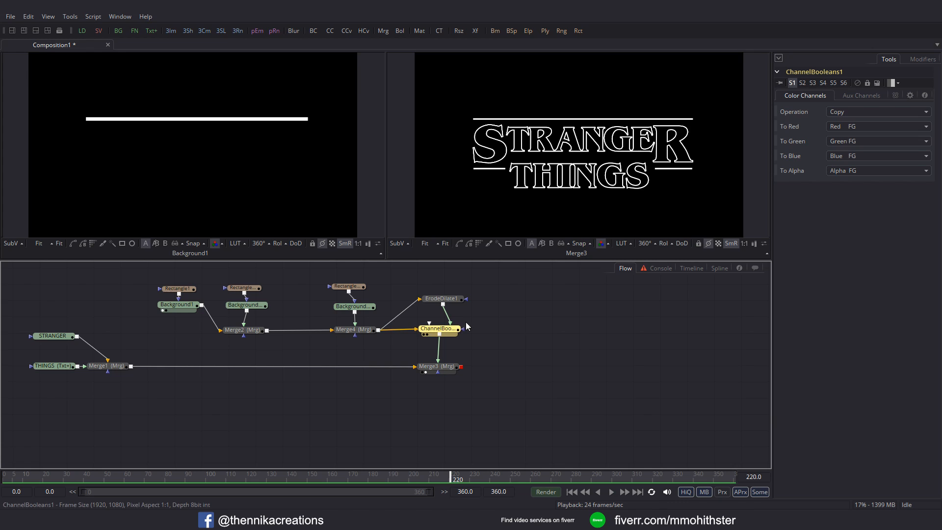
click(858, 110)
click(858, 136)
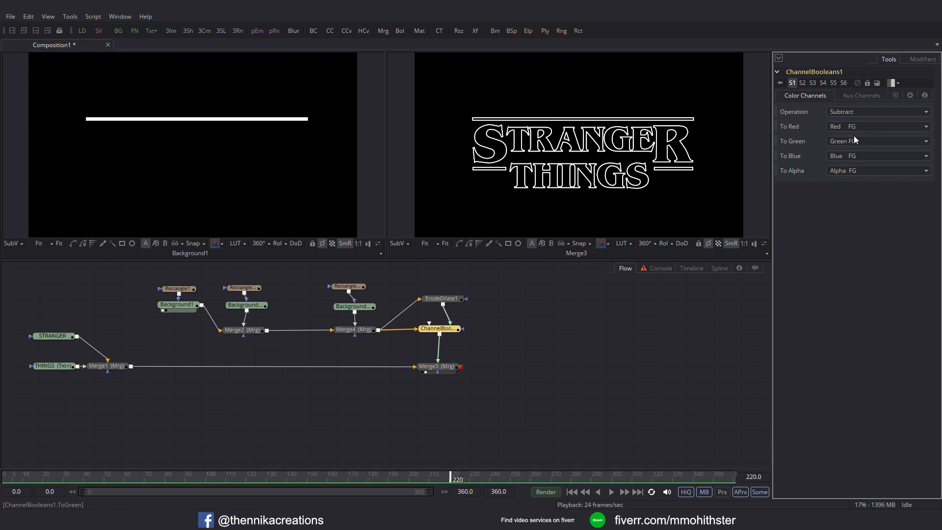
- Compare the bar and letter outline thickness up close and fine-tune the Erode/Dilate amount to about -0.00333
drag(556, 145, 569, 177)
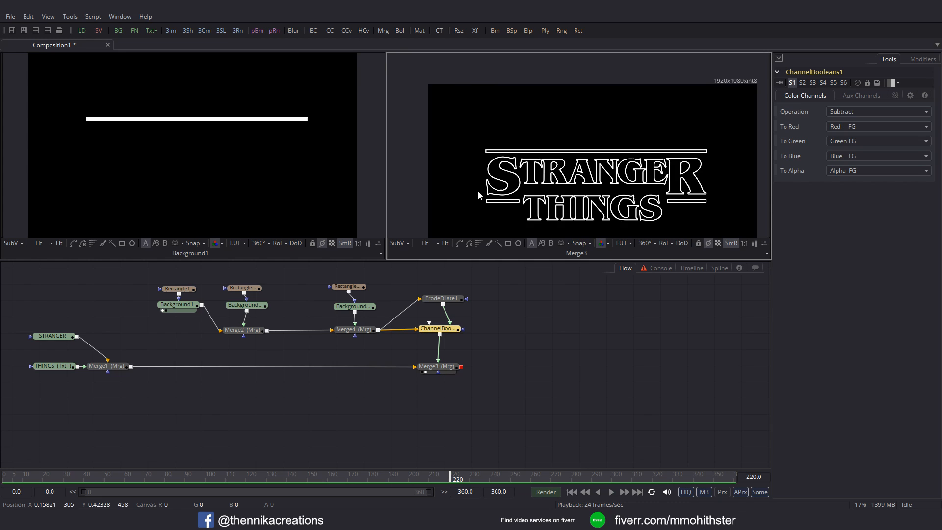
scroll(568, 166, up, 6)
scroll(567, 155, up, 4)
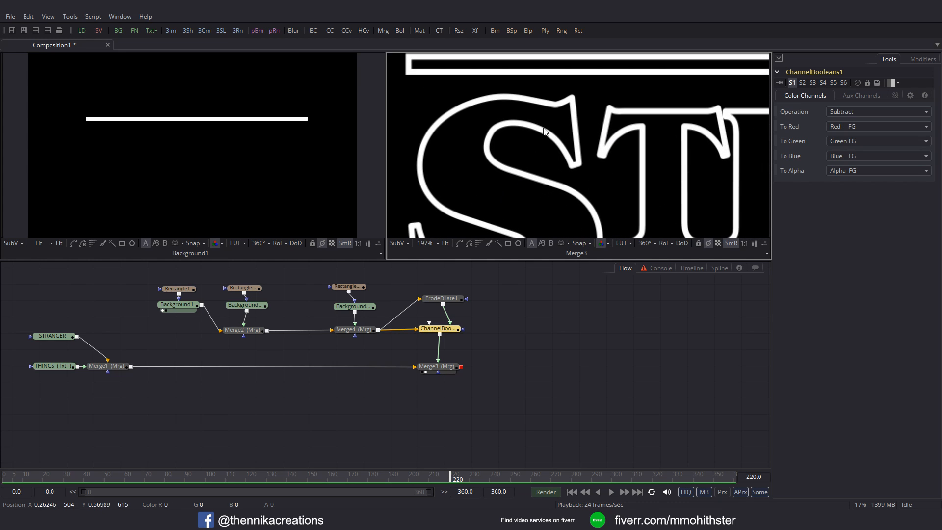
click(440, 298)
drag(826, 174, 824, 173)
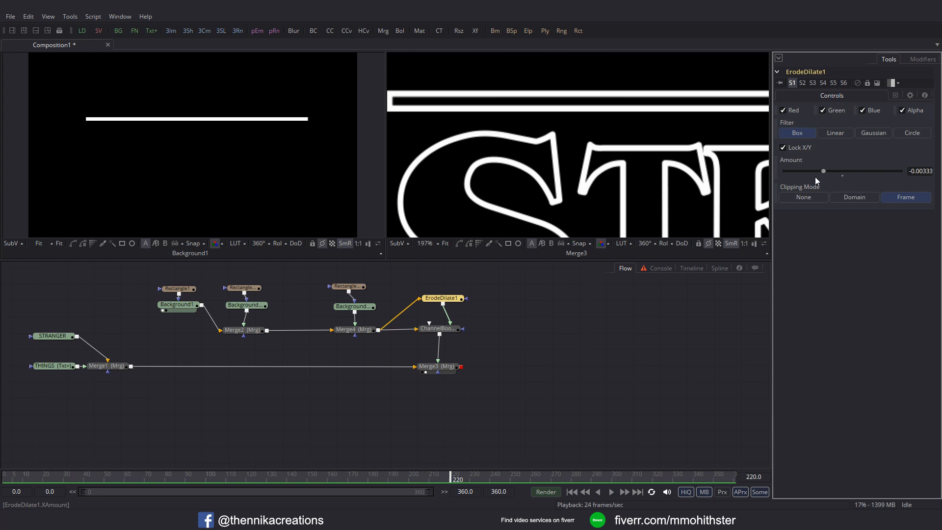
click(446, 243)
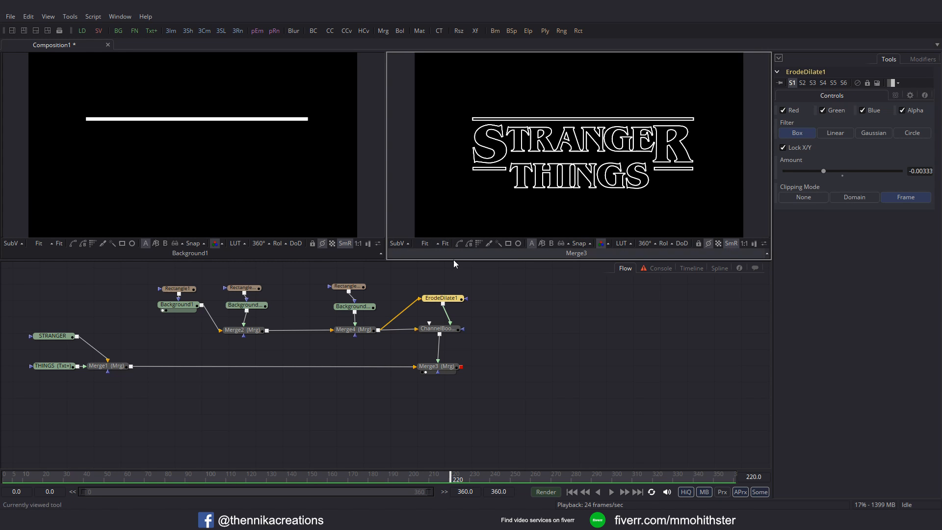